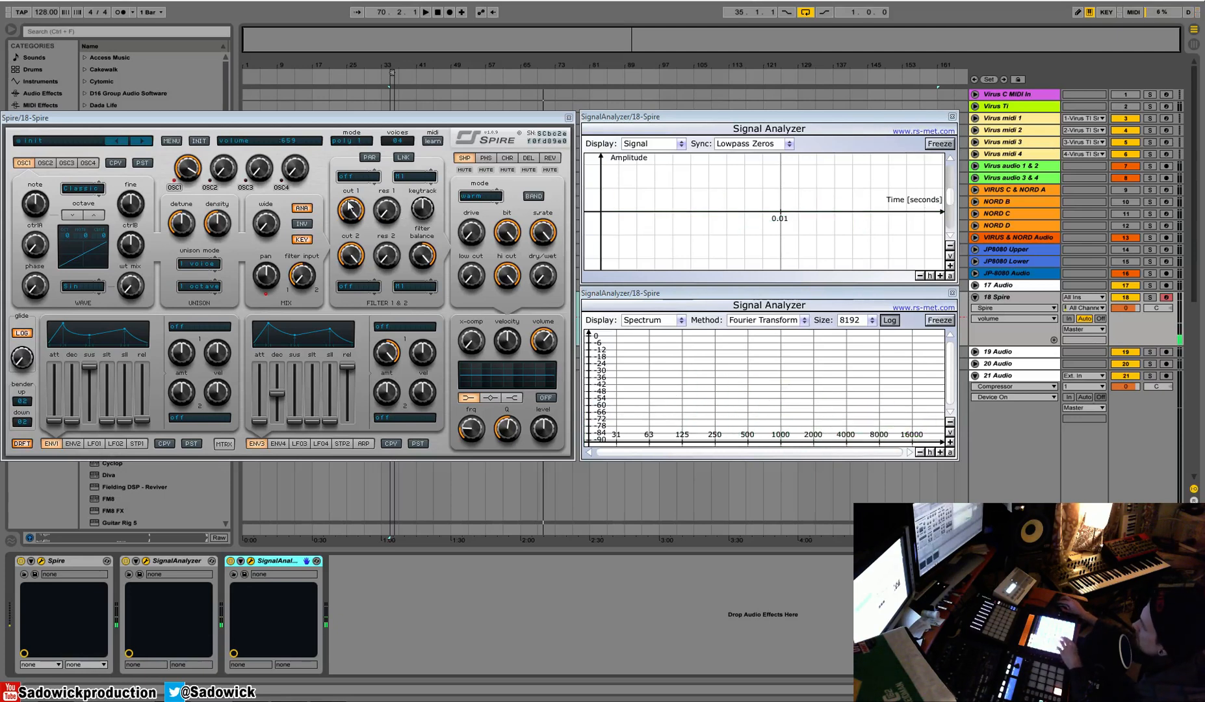
Set filter 1 to the perfecto type and sweep its cutoff down and back up to 1000.
{"action": "left_click", "coordinate": [366, 181]}
{"action": "left_click", "coordinate": [370, 208]}
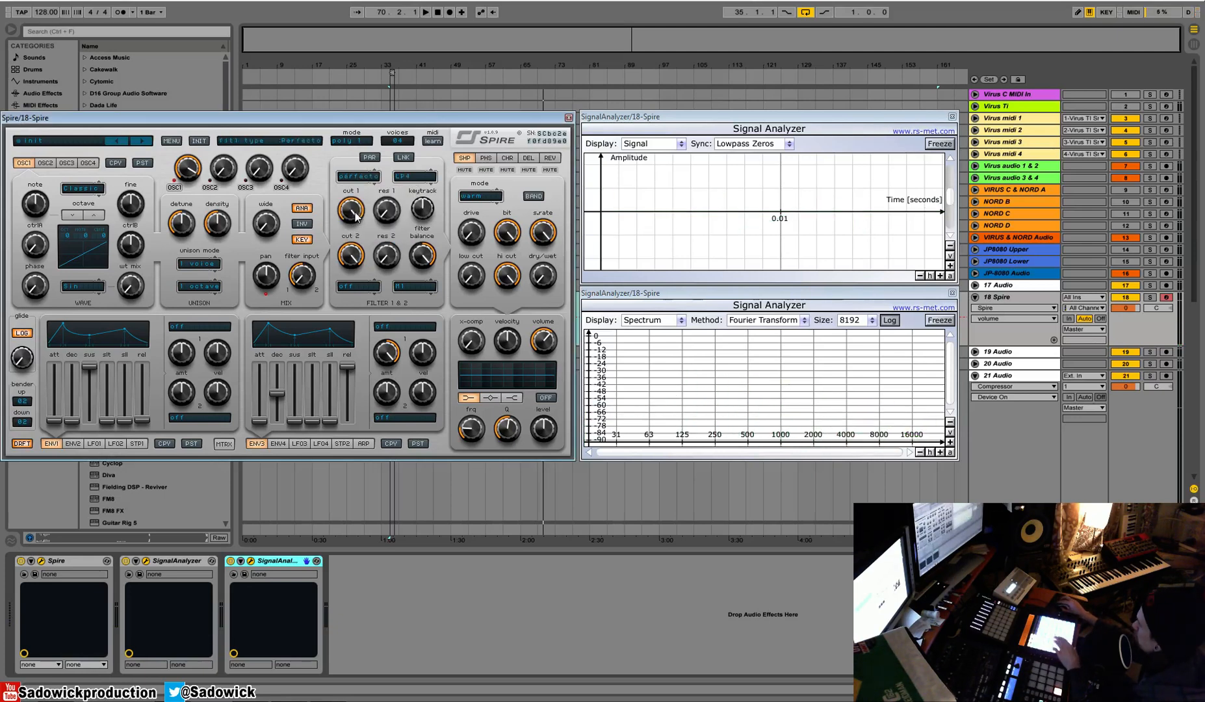
{"action": "left_click_drag", "start_coordinate": [356, 214], "coordinate": [378, 309]}
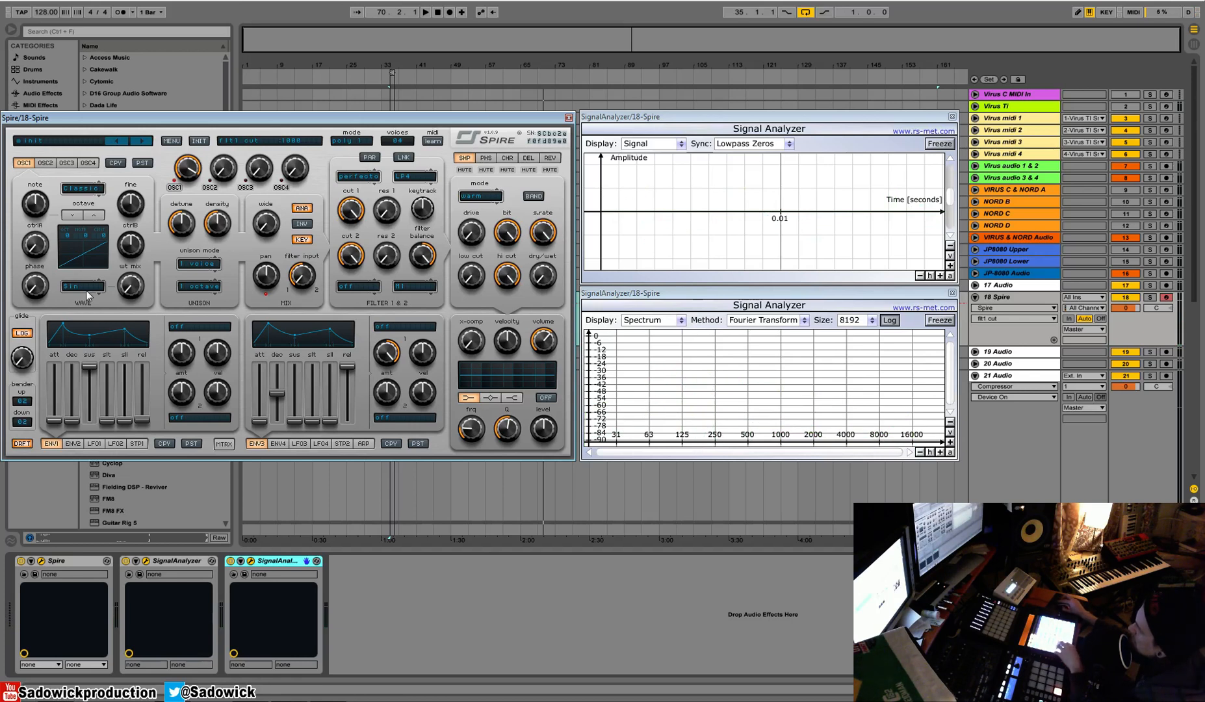
Raise oscillator 1's wavetable mix until the wave becomes a sine, and switch filter 1 off.
{"action": "left_click_drag", "start_coordinate": [128, 293], "coordinate": [125, 278]}
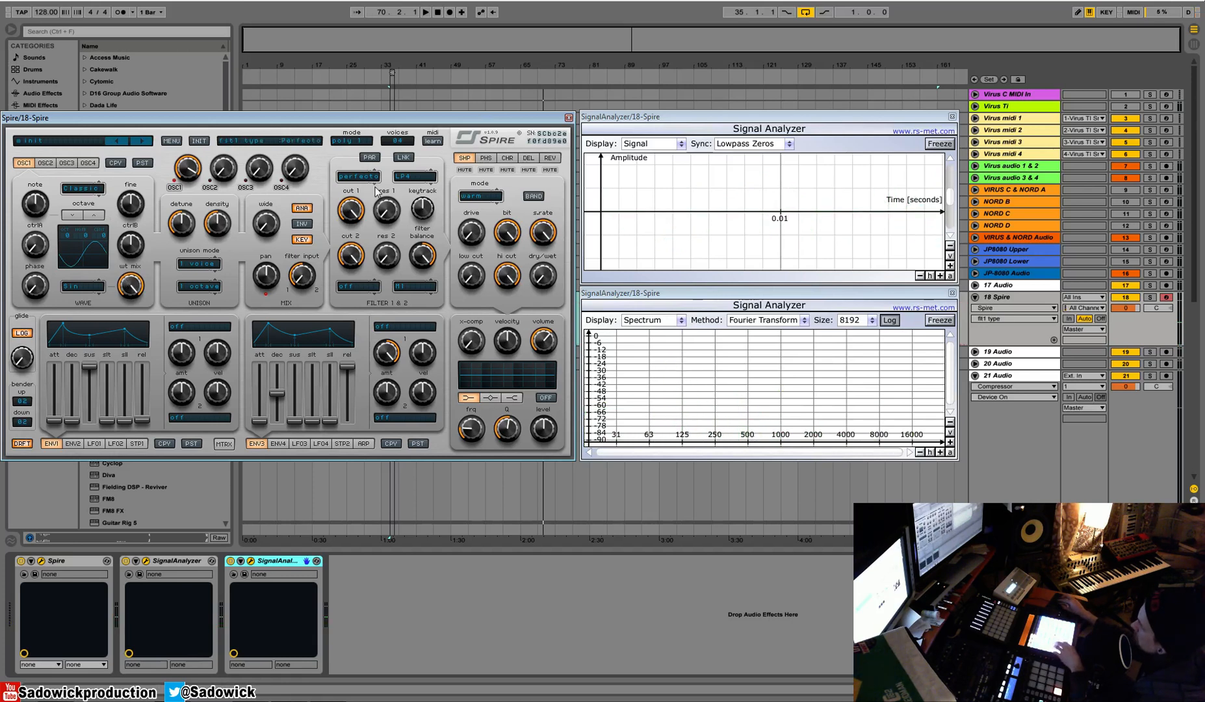
{"action": "left_click", "coordinate": [360, 176]}
{"action": "left_click", "coordinate": [362, 194]}
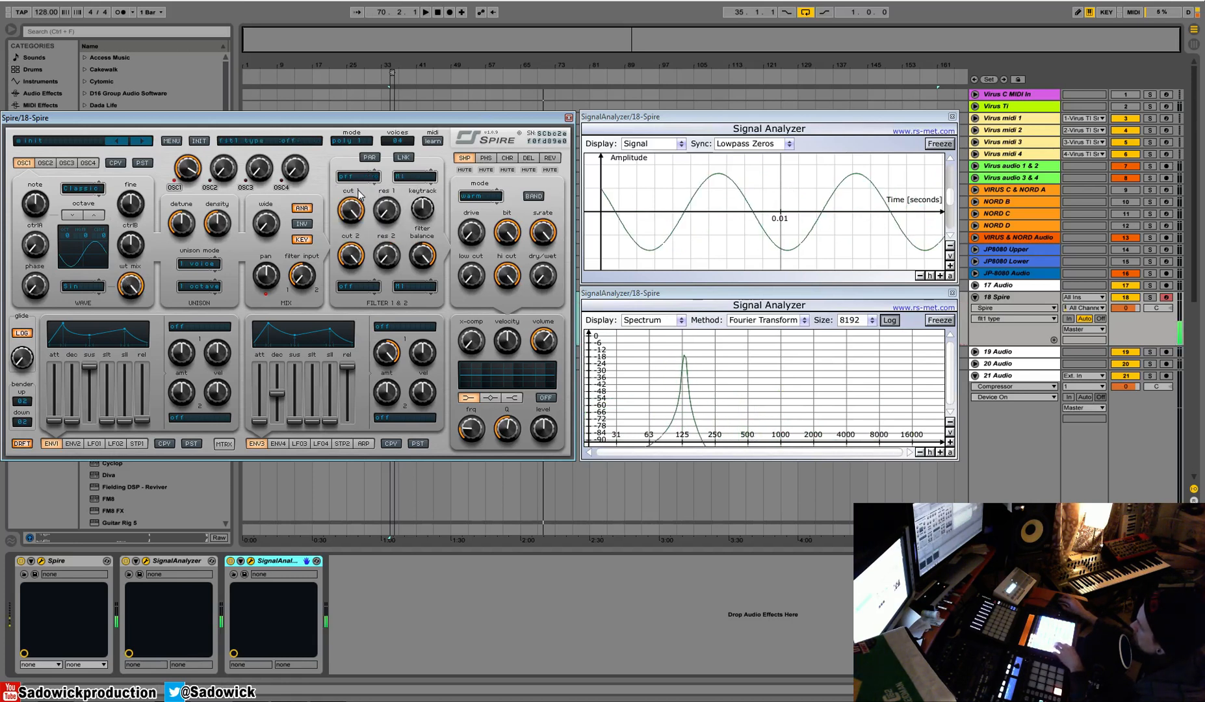
Switch filter 1 to the perfecto type to compare its effect on the sine, and turn it off again.
{"action": "left_click", "coordinate": [356, 177]}
{"action": "left_click", "coordinate": [366, 210]}
{"action": "left_click", "coordinate": [351, 177]}
{"action": "left_click", "coordinate": [362, 173]}
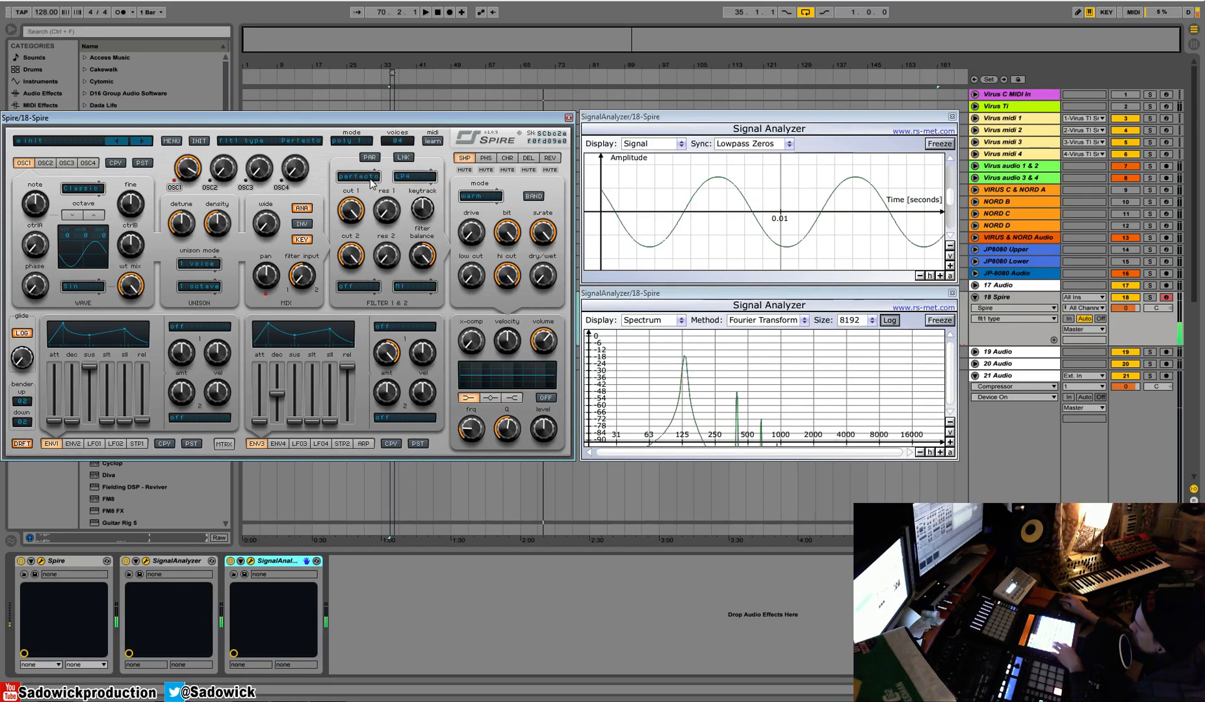
{"action": "left_click", "coordinate": [371, 183]}
{"action": "left_click", "coordinate": [364, 185]}
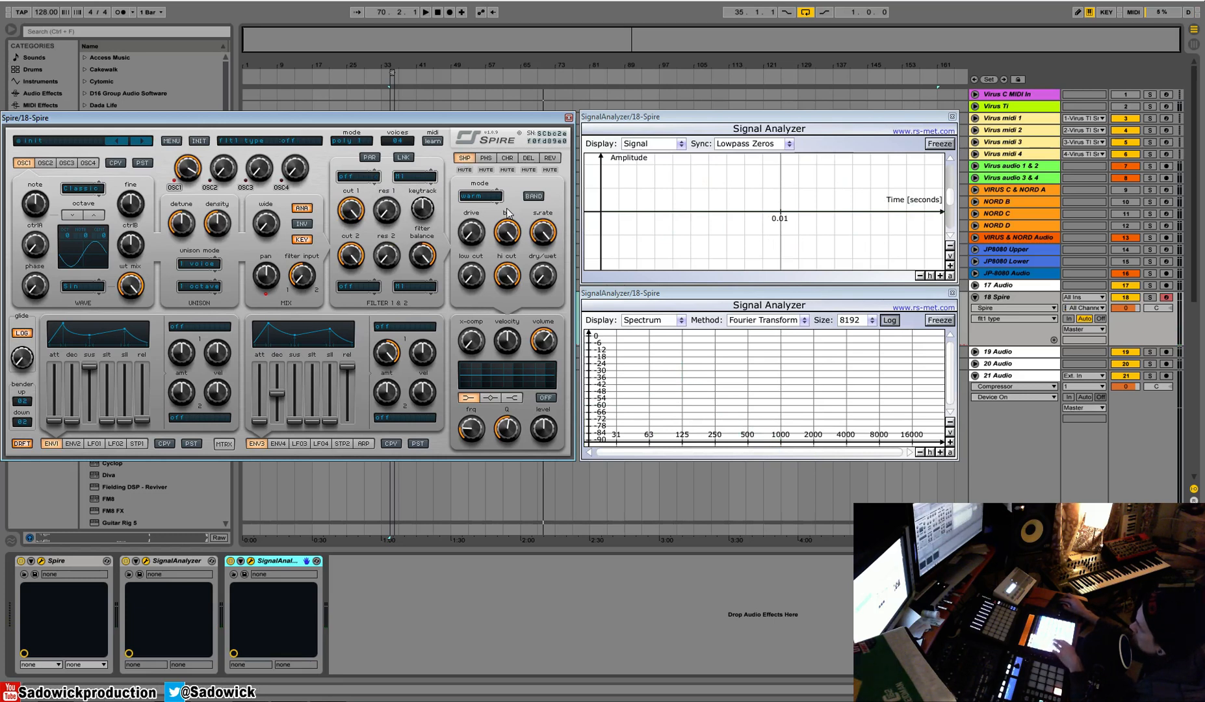
Set the shaper to soft mode and compare its dry/wet at 0 with 1000, leaving it at 1000.
{"action": "left_click", "coordinate": [480, 196]}
{"action": "left_click", "coordinate": [479, 206]}
{"action": "left_click_drag", "start_coordinate": [551, 279], "coordinate": [501, 550]}
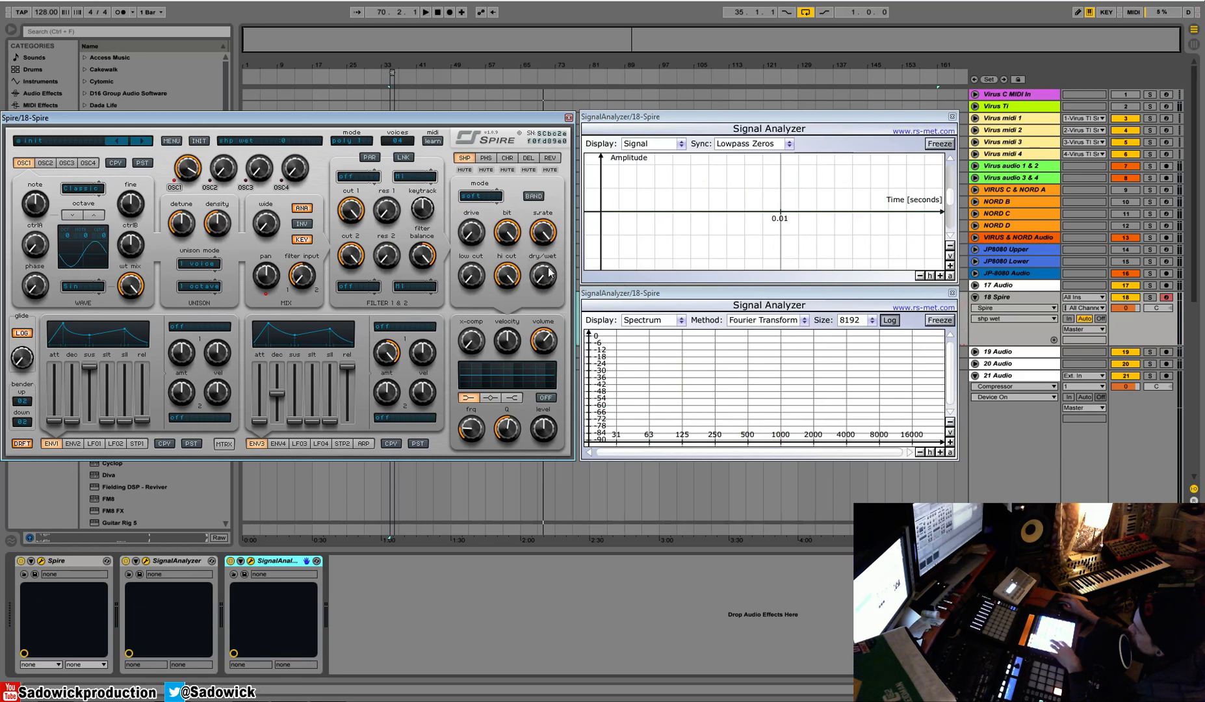
{"action": "left_click_drag", "start_coordinate": [550, 273], "coordinate": [549, 242]}
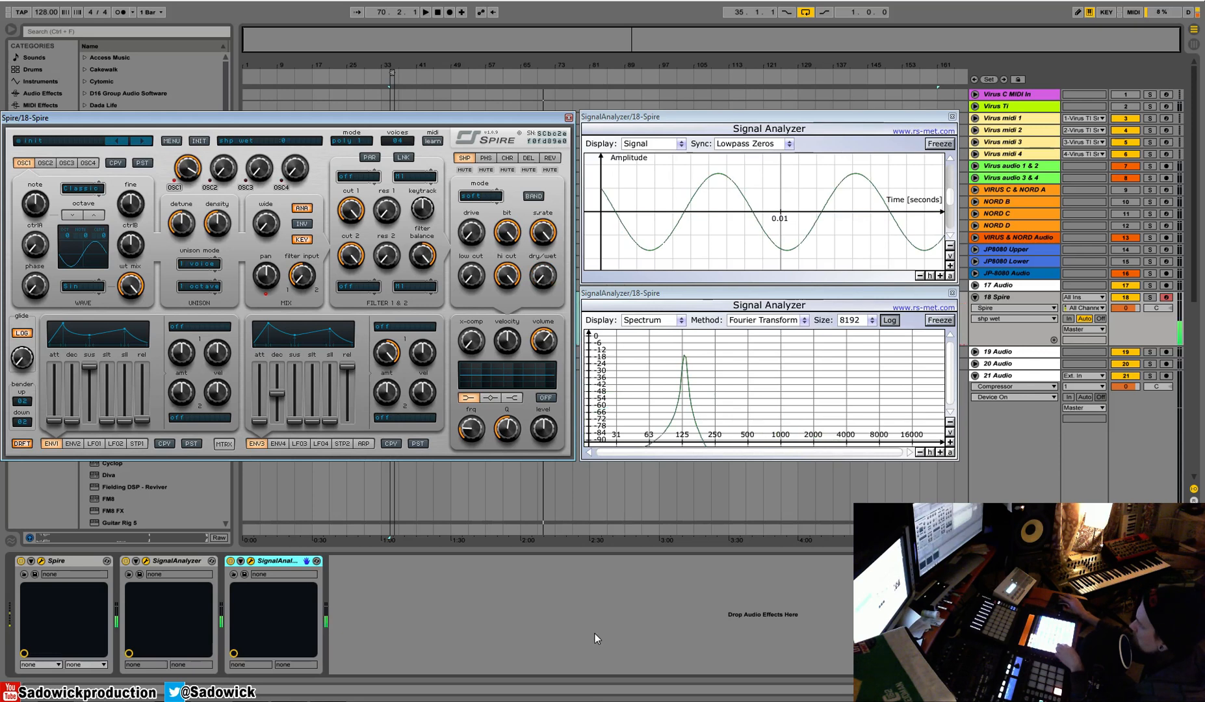
{"action": "left_click_drag", "start_coordinate": [536, 288], "coordinate": [537, 247]}
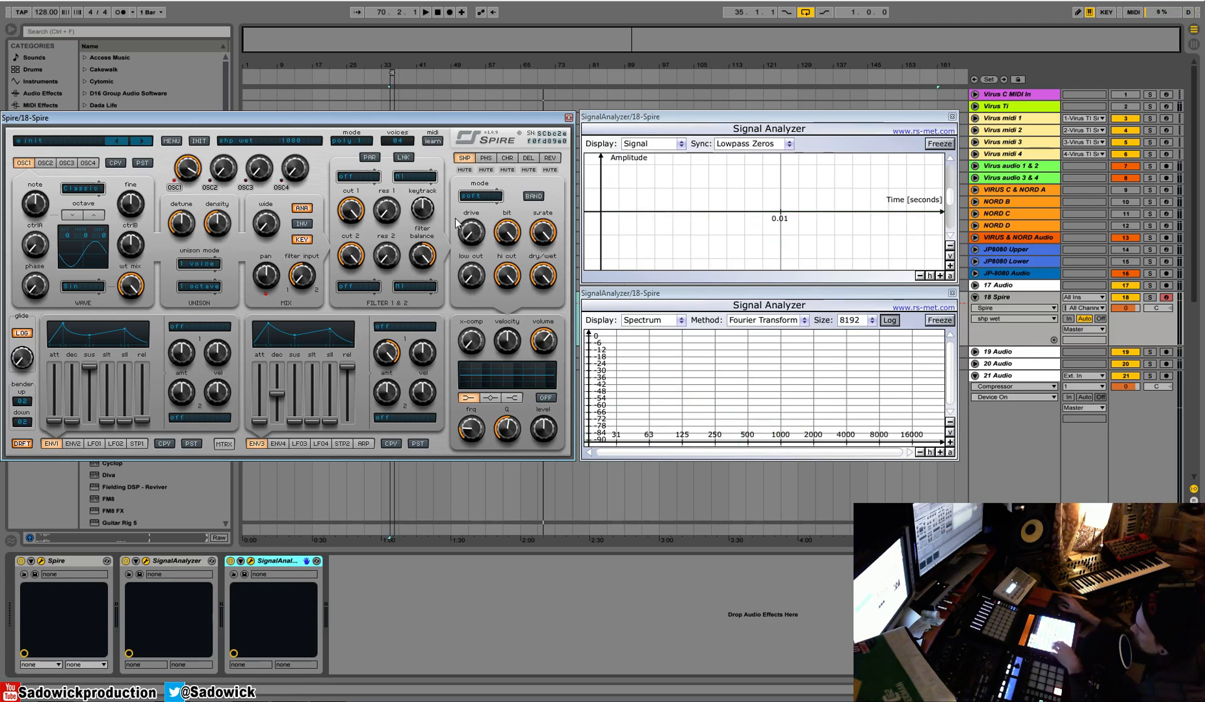
Set the shaper drive to 375, freeze the signal waveform for inspection, and unfreeze it.
{"action": "left_click_drag", "start_coordinate": [477, 232], "coordinate": [476, 194]}
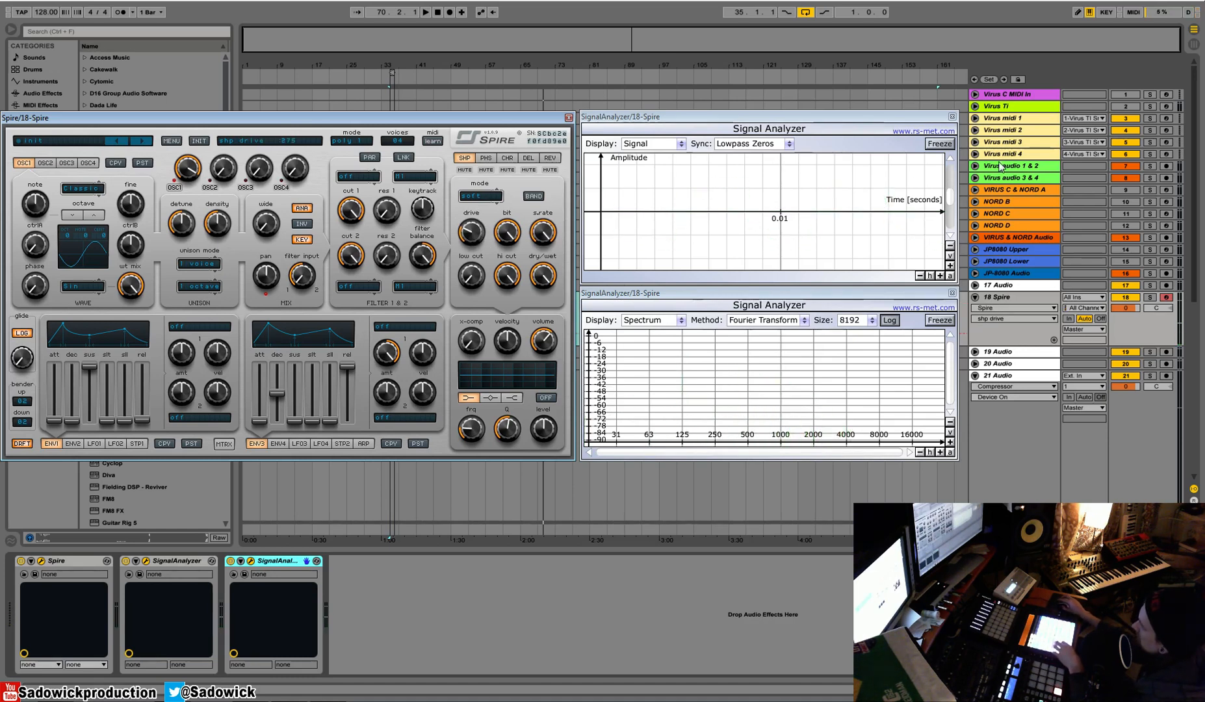
{"action": "left_click", "coordinate": [945, 145]}
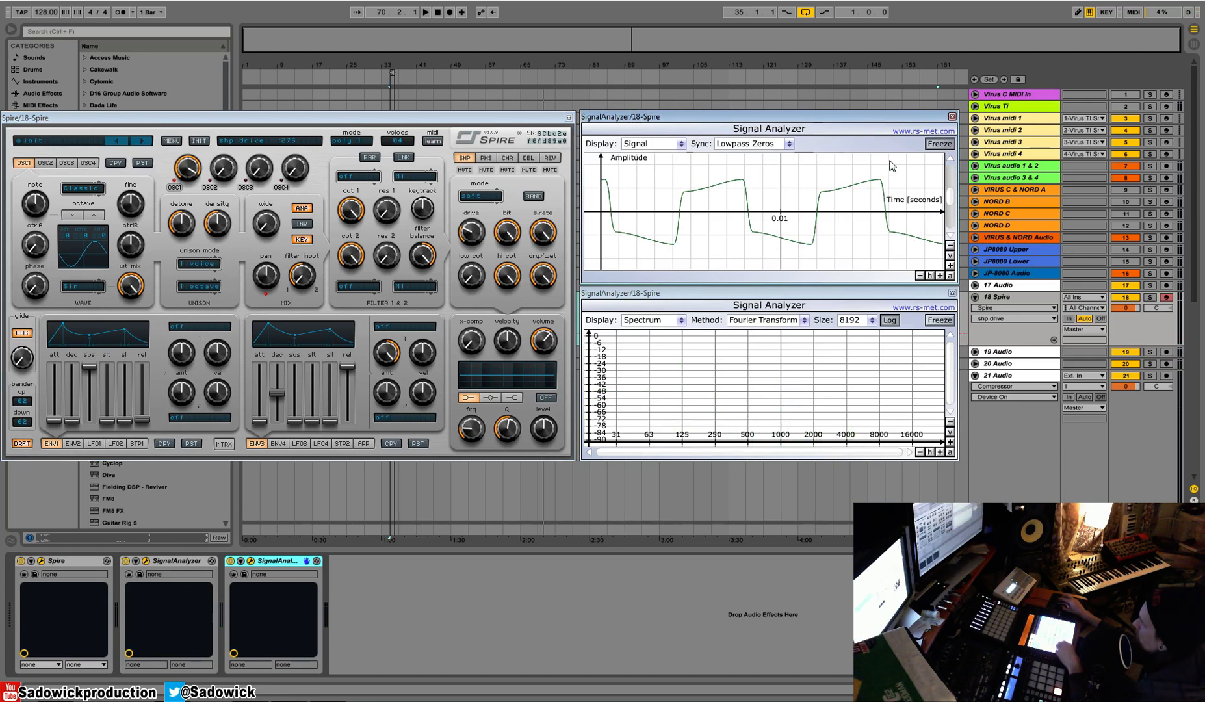
{"action": "left_click", "coordinate": [944, 145]}
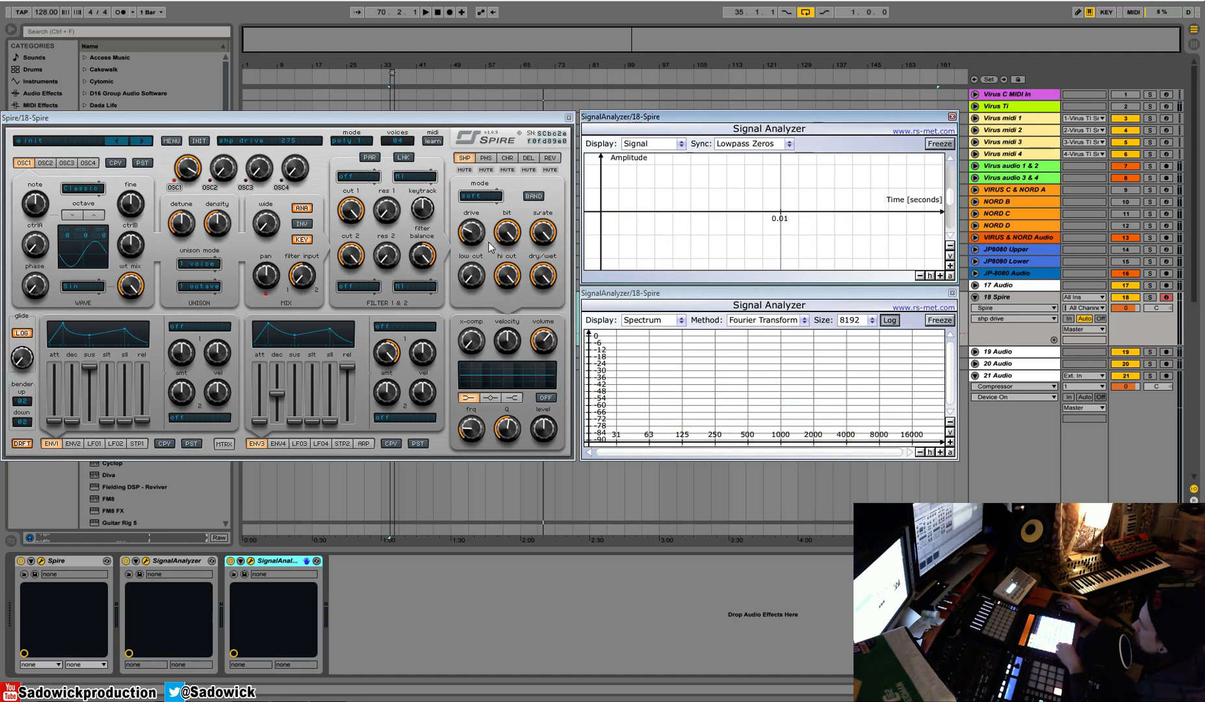
Raise the shaper drive to 1000 and freeze both the signal and the spectrum analyzers.
{"action": "left_click_drag", "start_coordinate": [493, 232], "coordinate": [479, 93]}
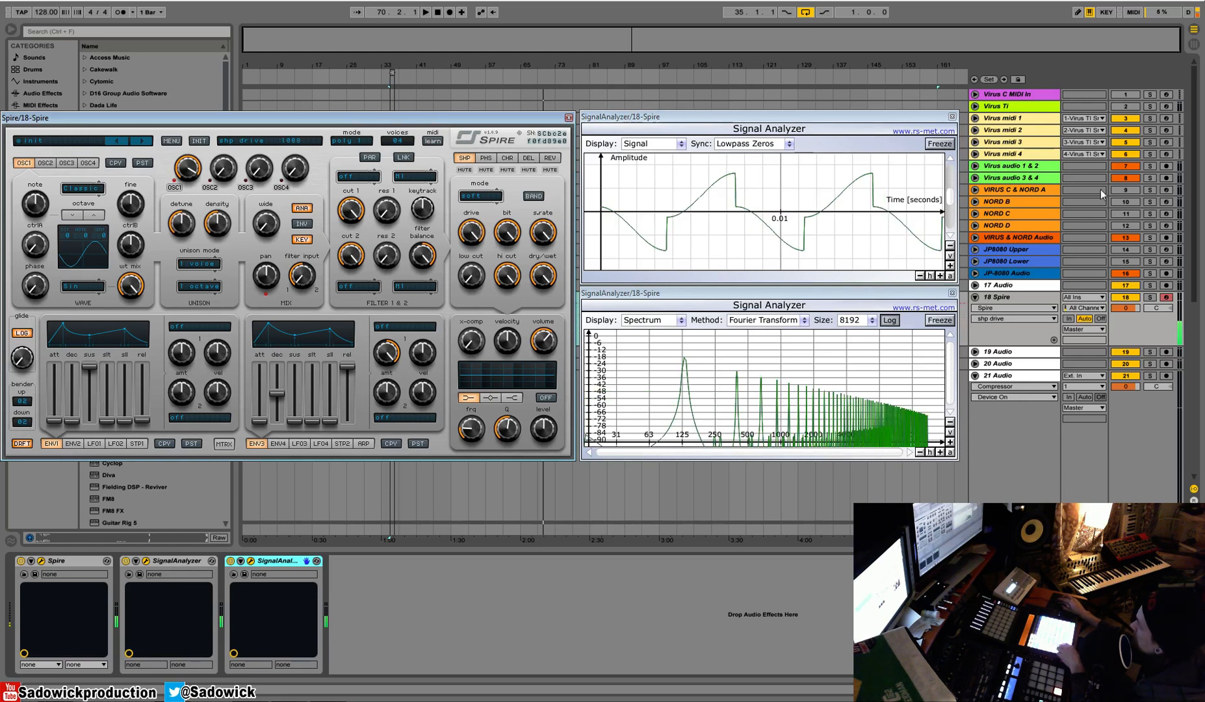
{"action": "left_click", "coordinate": [938, 144]}
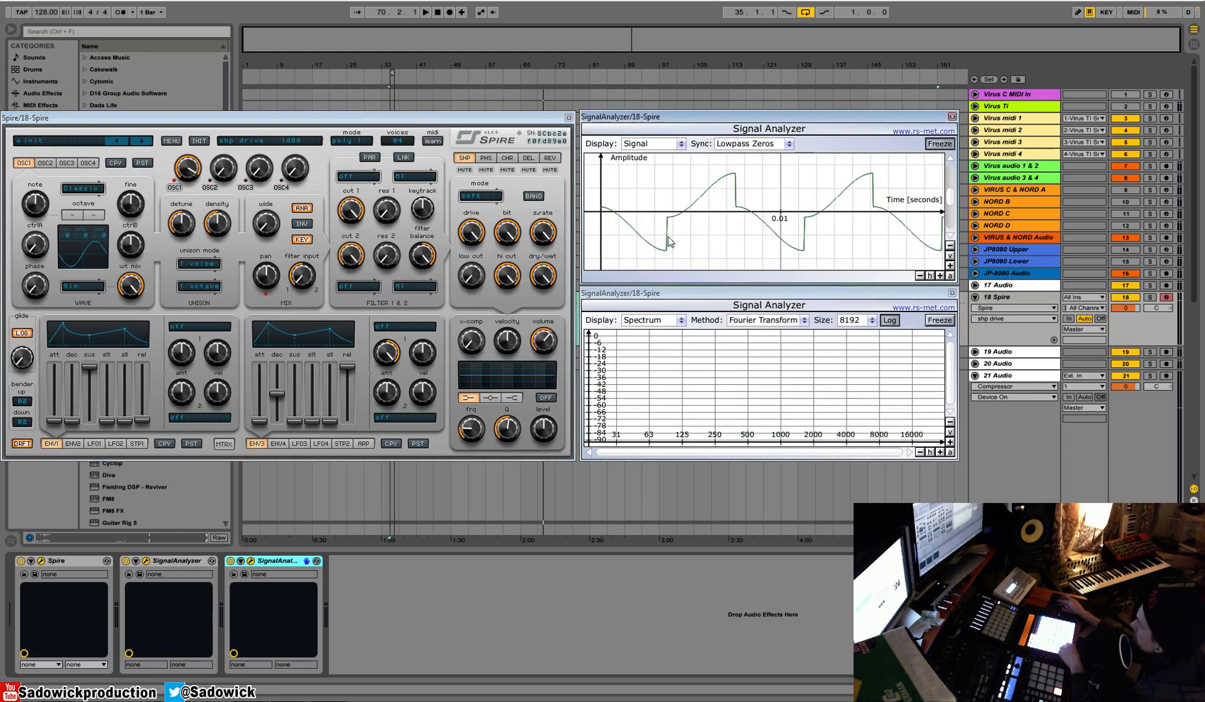
{"action": "left_click", "coordinate": [929, 319]}
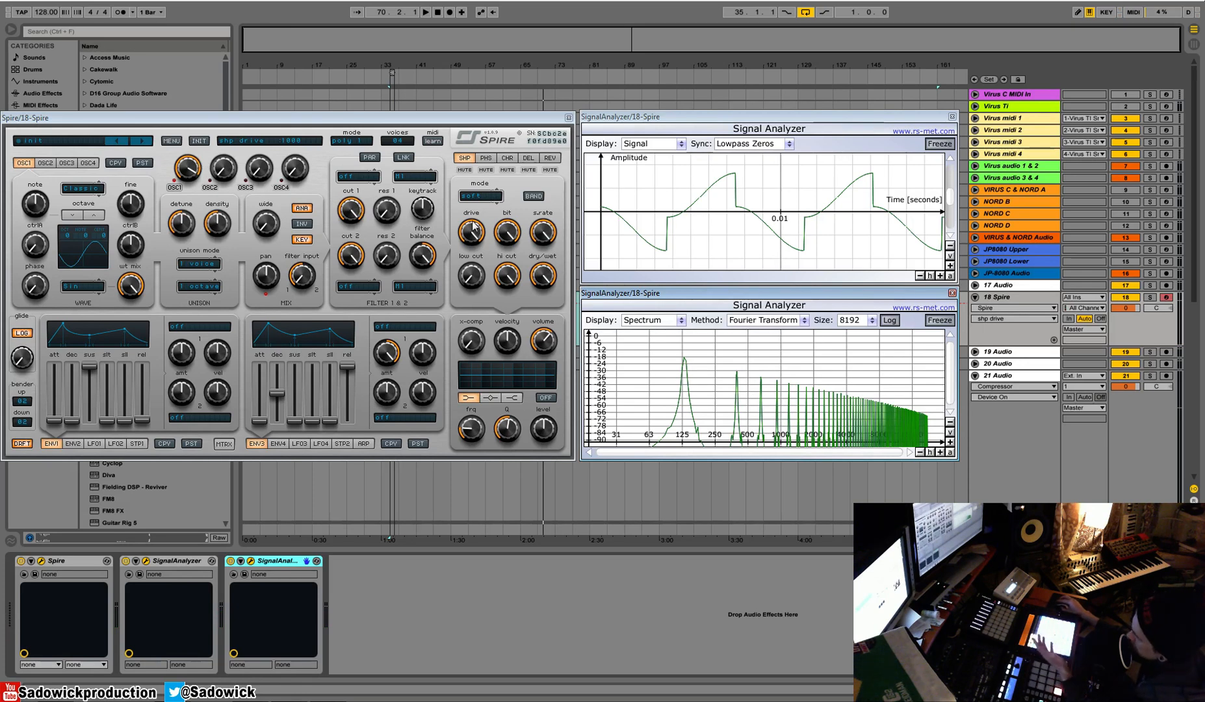
Unfreeze both analyzers, and sweep the shaper's dry/wet down and back up to 1000.
{"action": "left_click", "coordinate": [492, 199]}
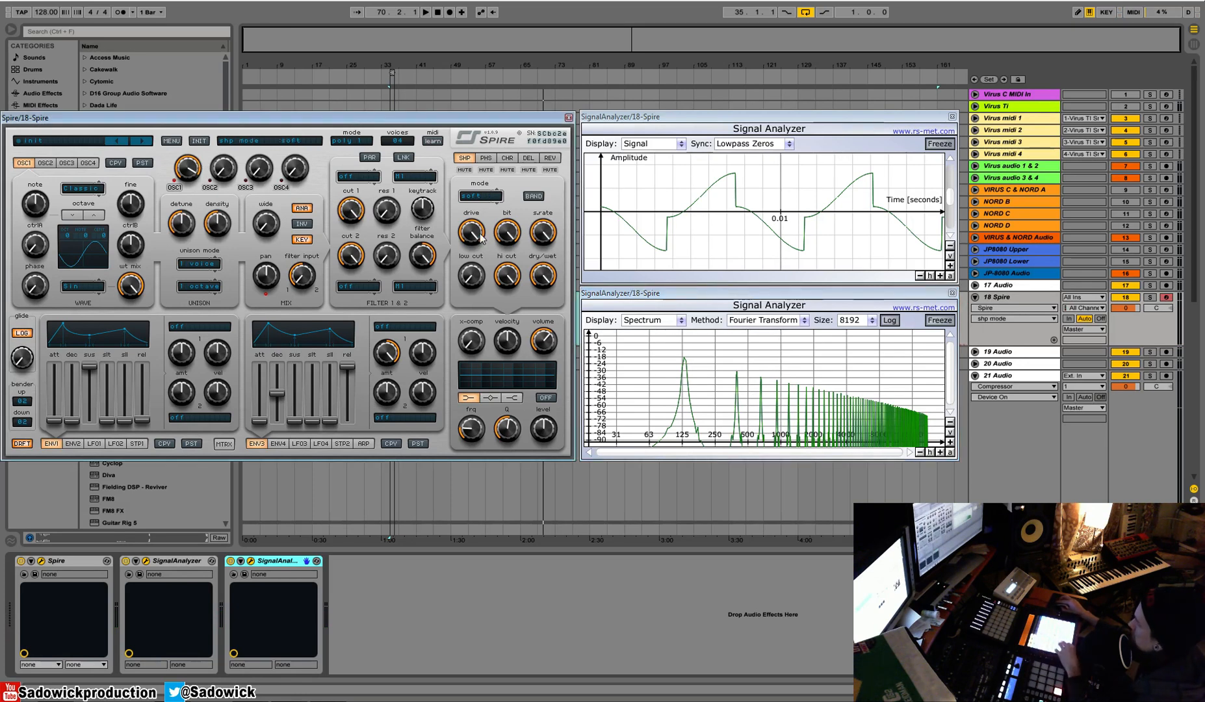
{"action": "left_click", "coordinate": [955, 147]}
{"action": "left_click", "coordinate": [941, 146]}
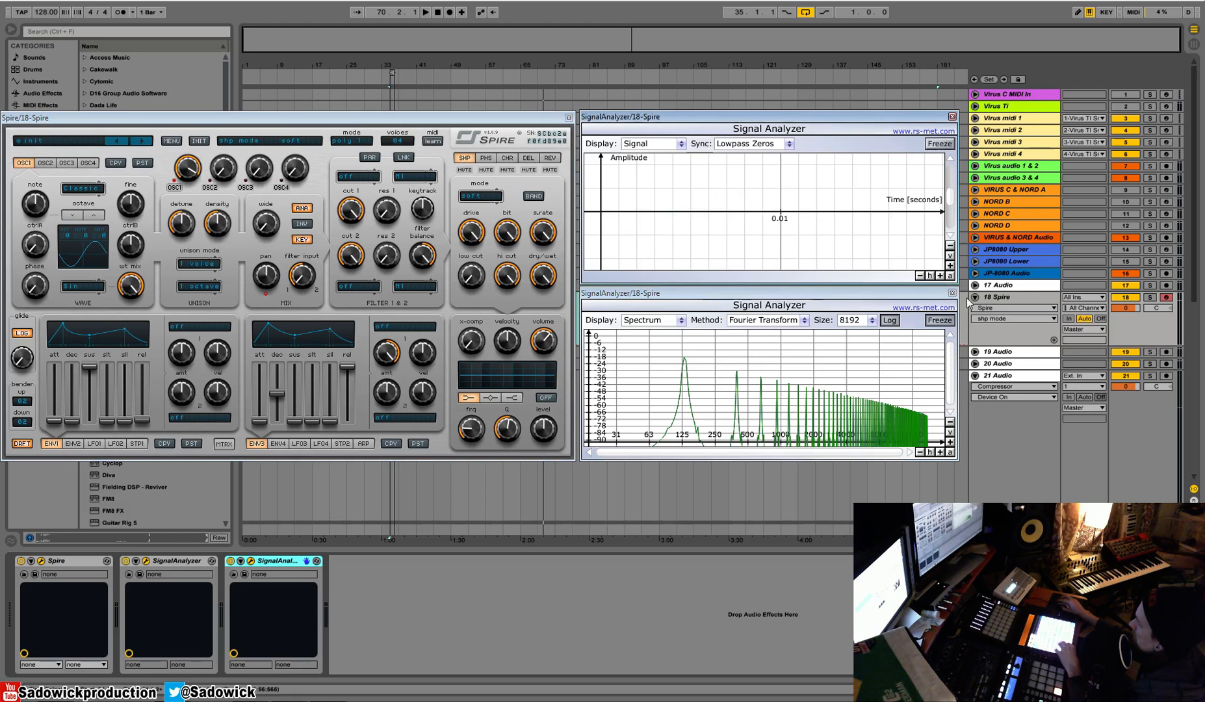
{"action": "left_click", "coordinate": [941, 320]}
{"action": "left_click", "coordinate": [940, 321]}
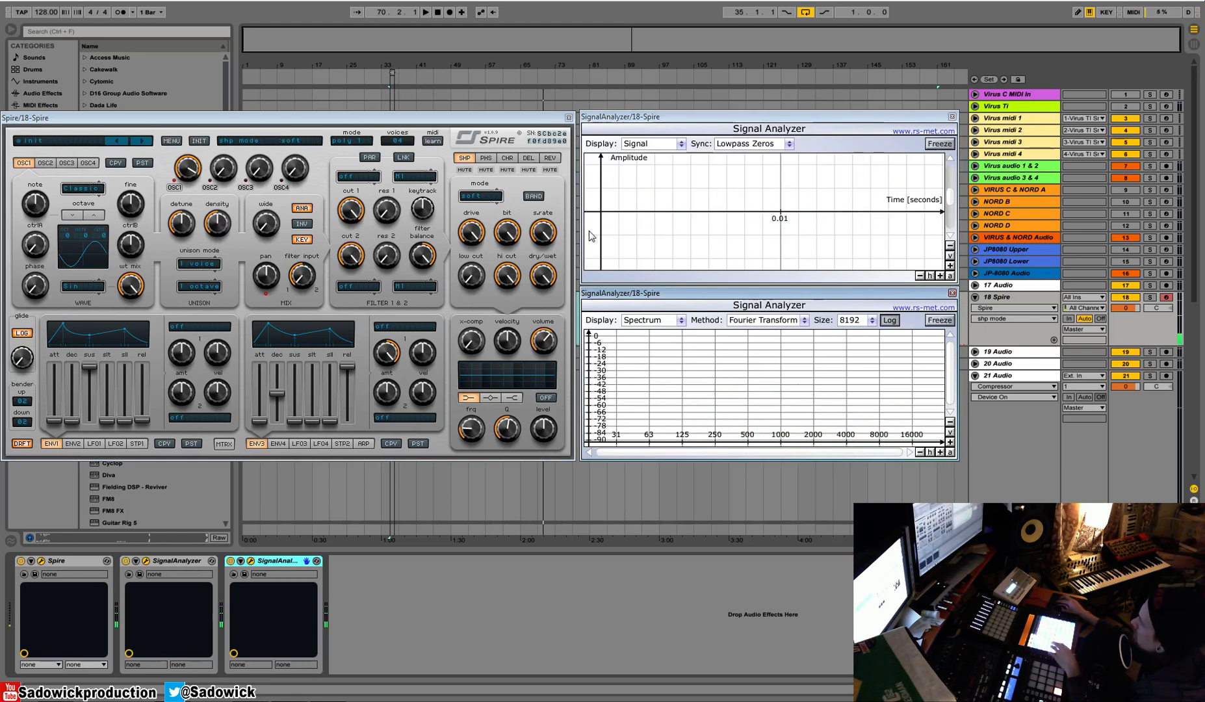
{"action": "left_click_drag", "start_coordinate": [541, 276], "coordinate": [498, 494]}
{"action": "left_click_drag", "start_coordinate": [542, 269], "coordinate": [563, 144]}
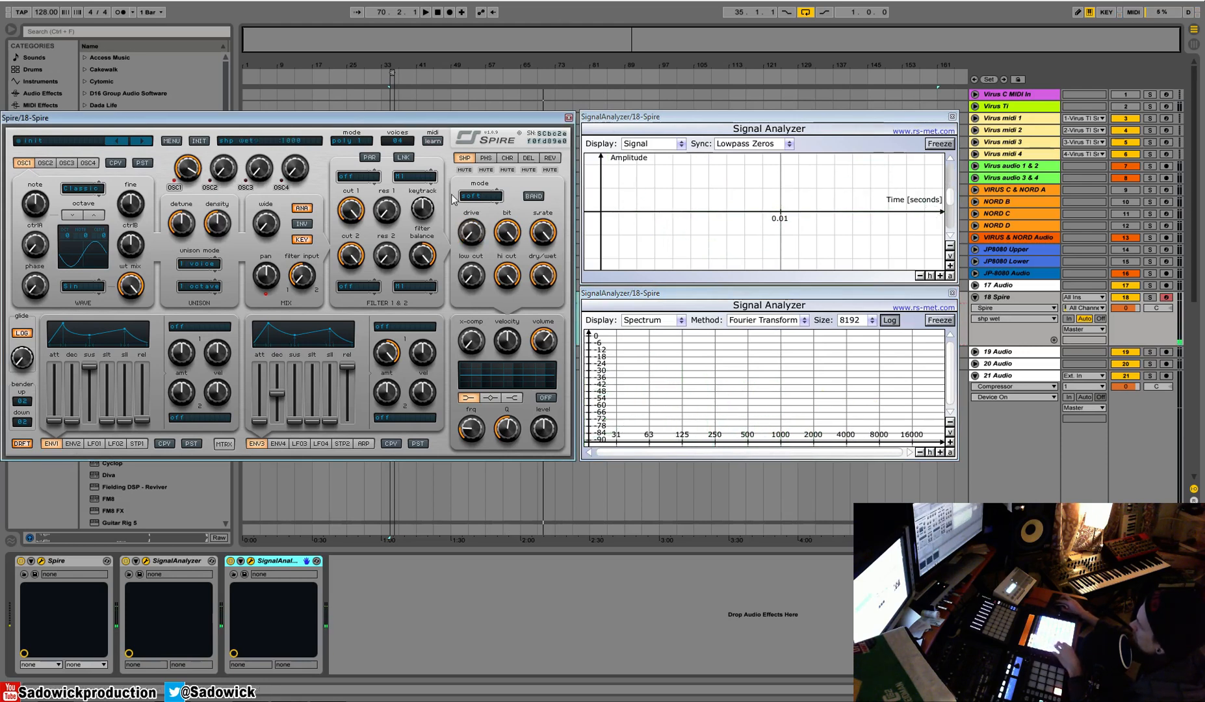
Set the shaper to clip mode and sweep its drive up and back down near zero.
{"action": "left_click", "coordinate": [473, 197]}
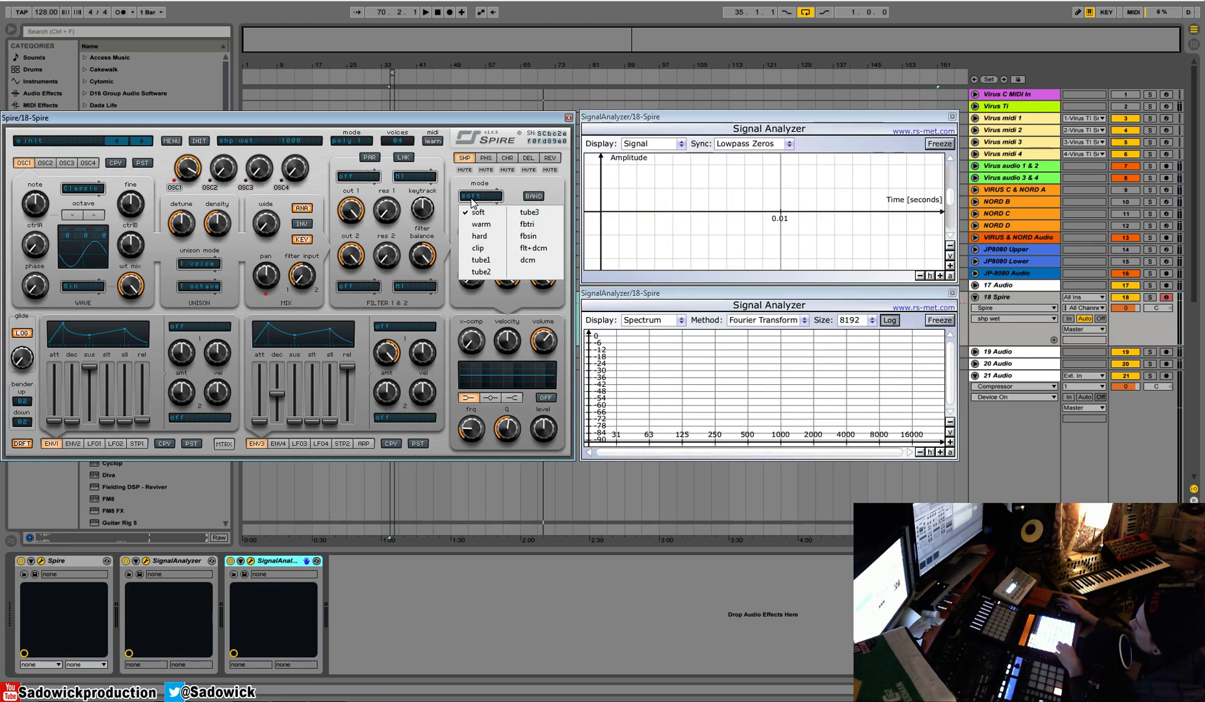
{"action": "left_click", "coordinate": [479, 249]}
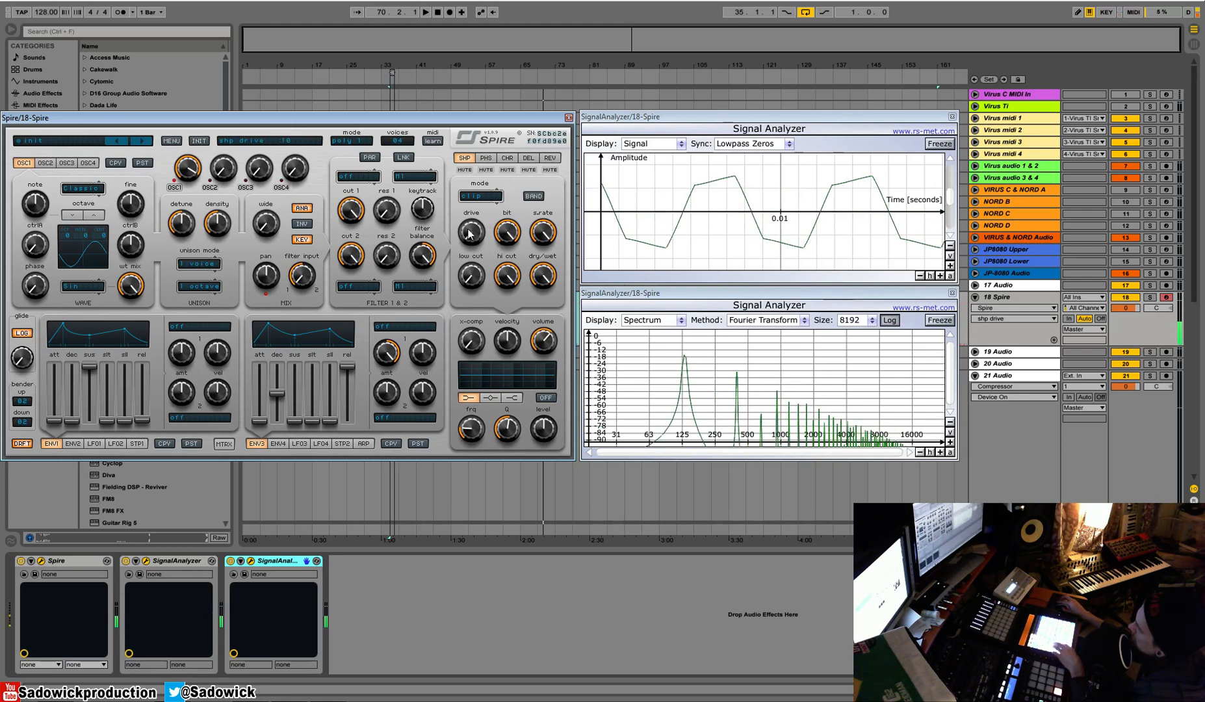
{"action": "left_click_drag", "start_coordinate": [478, 238], "coordinate": [478, 156]}
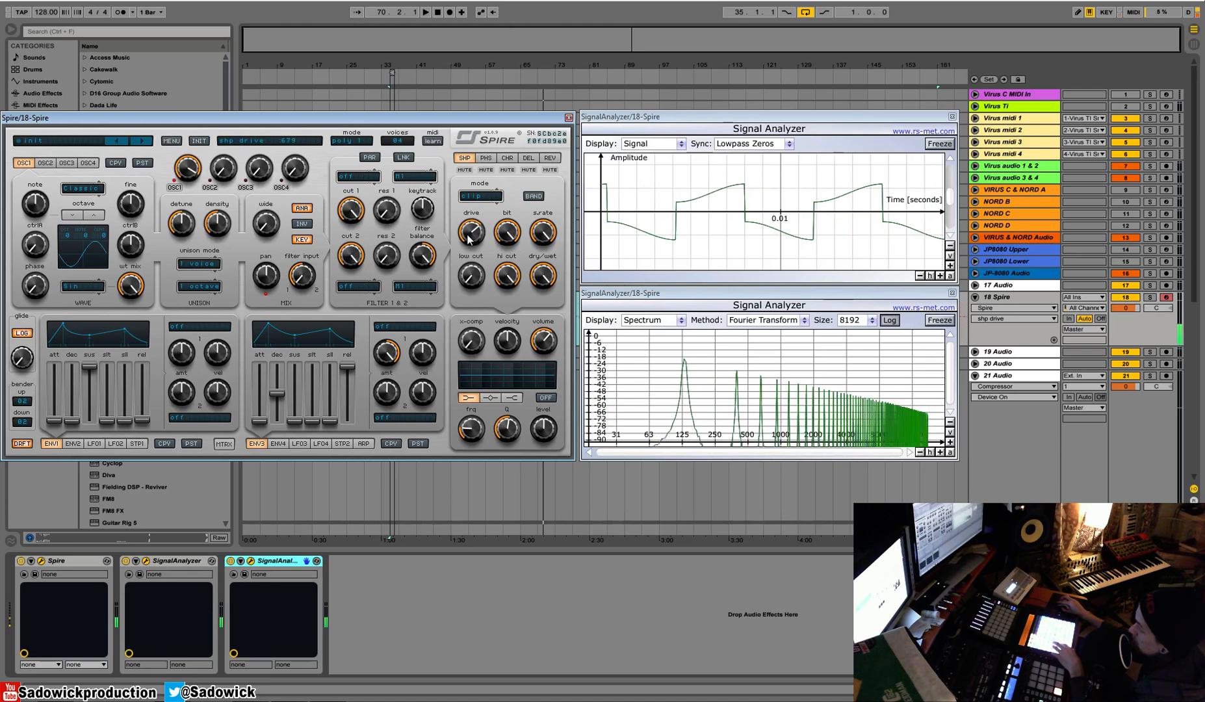
{"action": "left_click_drag", "start_coordinate": [469, 234], "coordinate": [501, 353]}
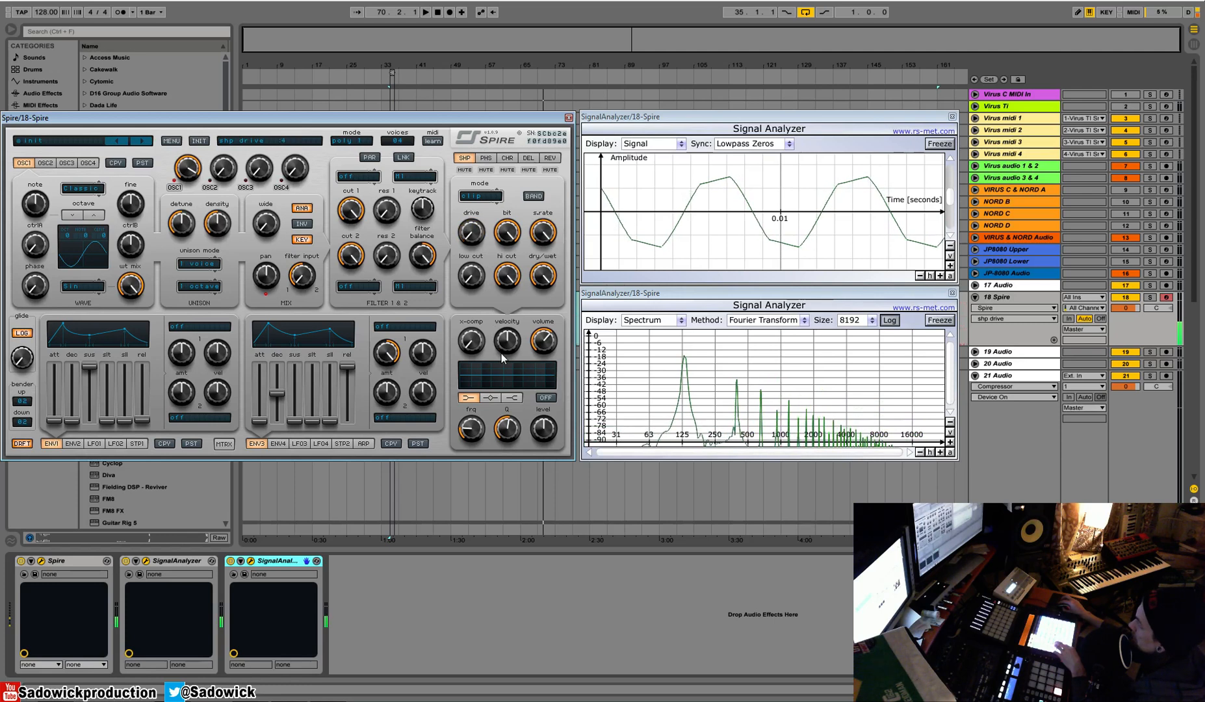
Set the shaper to hard mode and sweep its drive up and back to 0.
{"action": "left_click", "coordinate": [482, 197]}
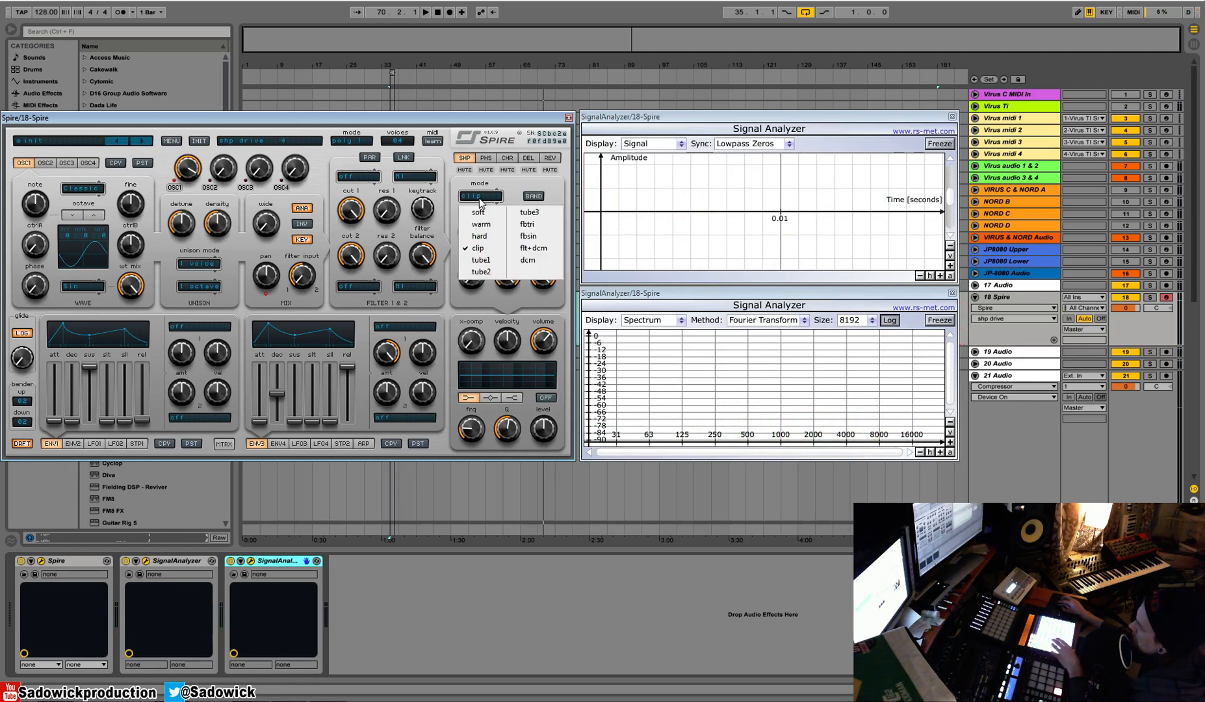
{"action": "left_click", "coordinate": [480, 237]}
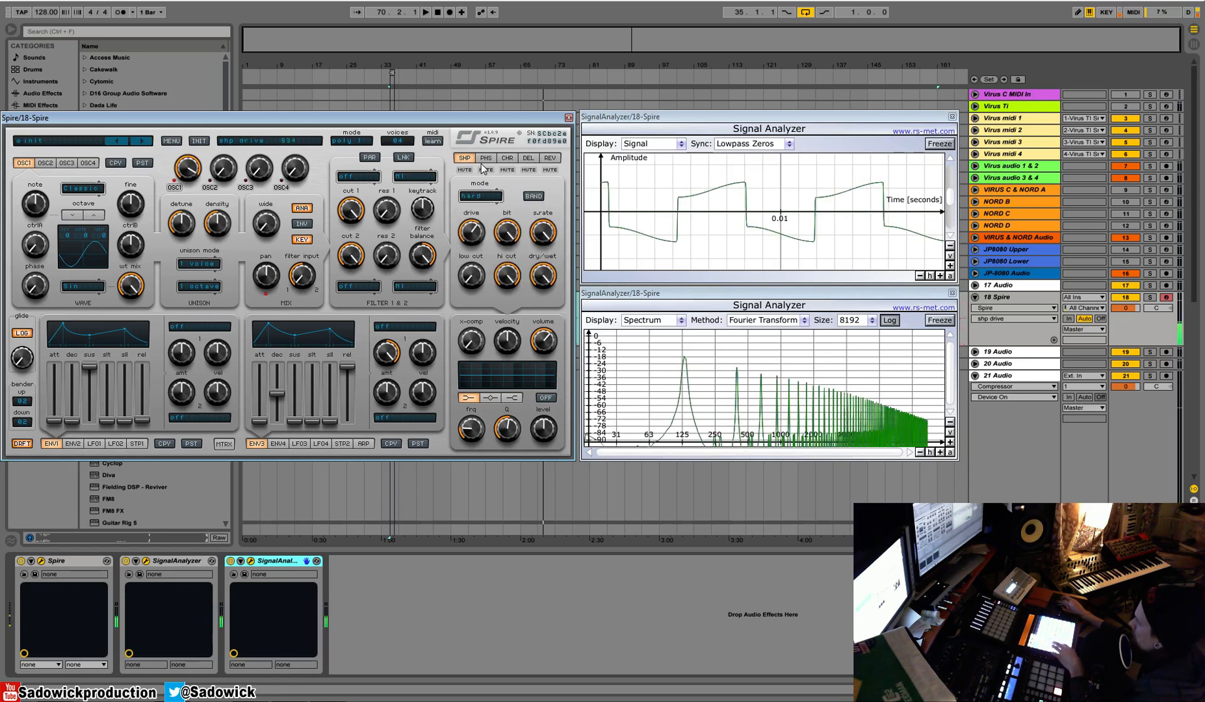
{"action": "mouse_move", "coordinate": [482, 238]}
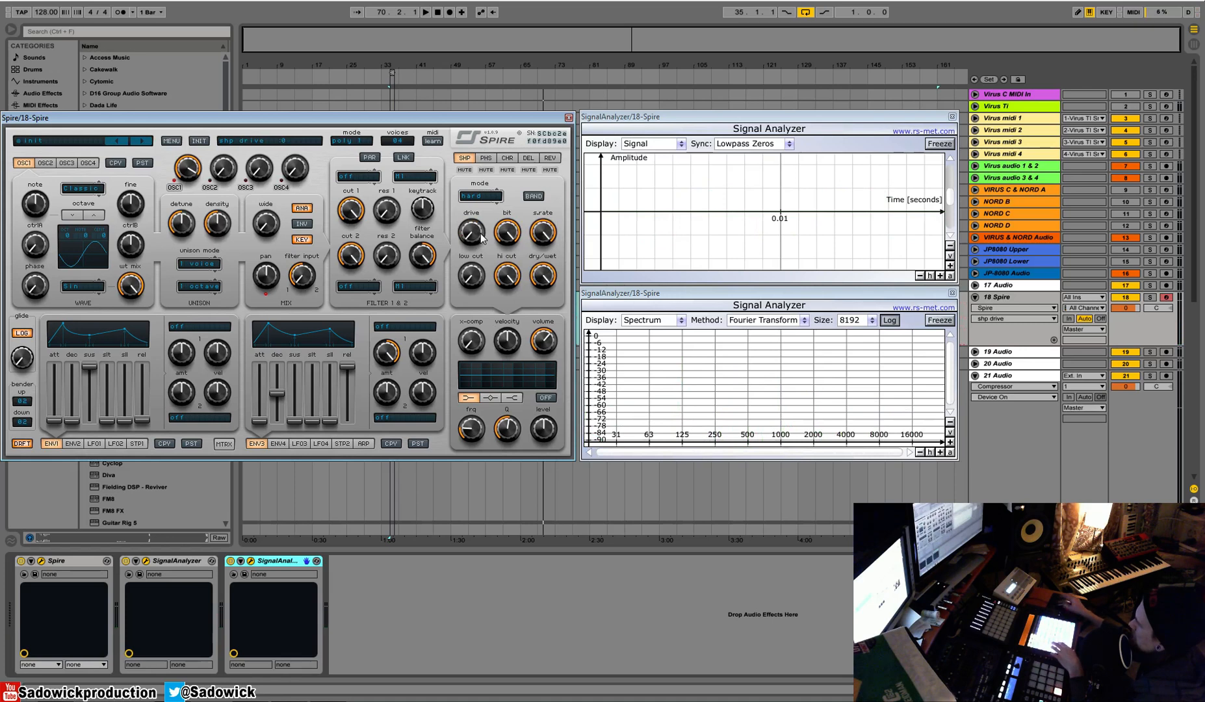
Set the shaper to tube1 mode and freeze the driven signal's waveform for inspection.
{"action": "left_click", "coordinate": [490, 202]}
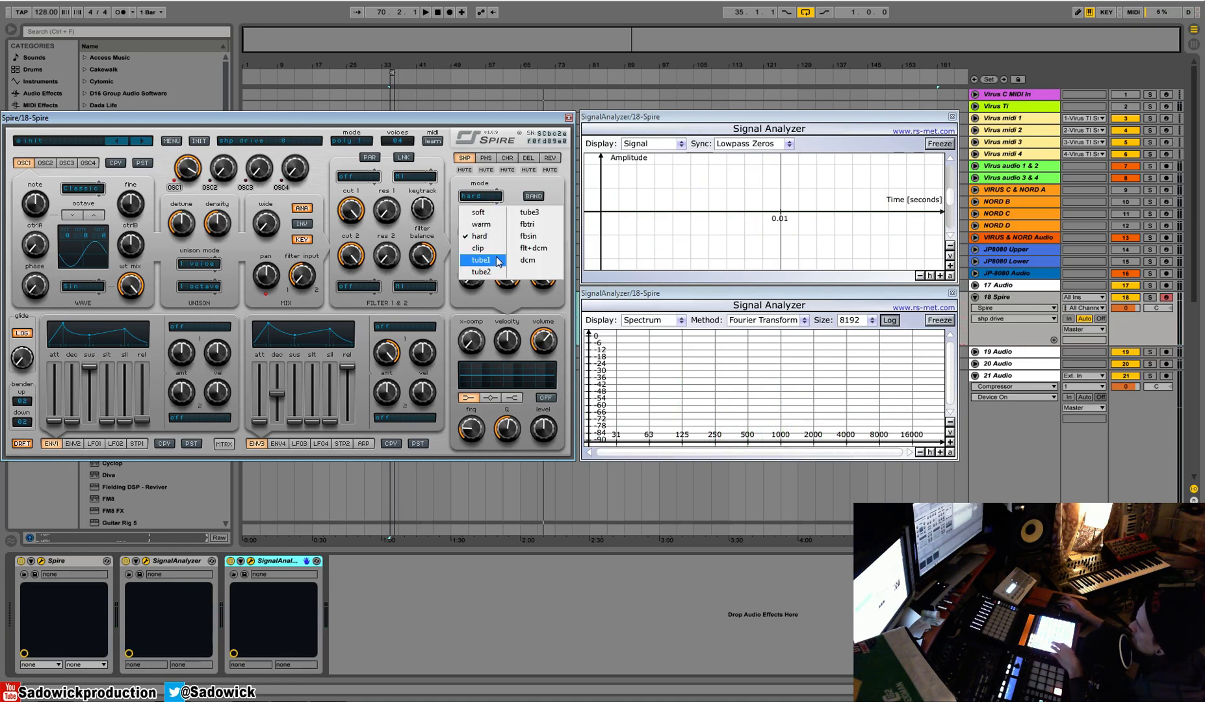
{"action": "left_click", "coordinate": [497, 260]}
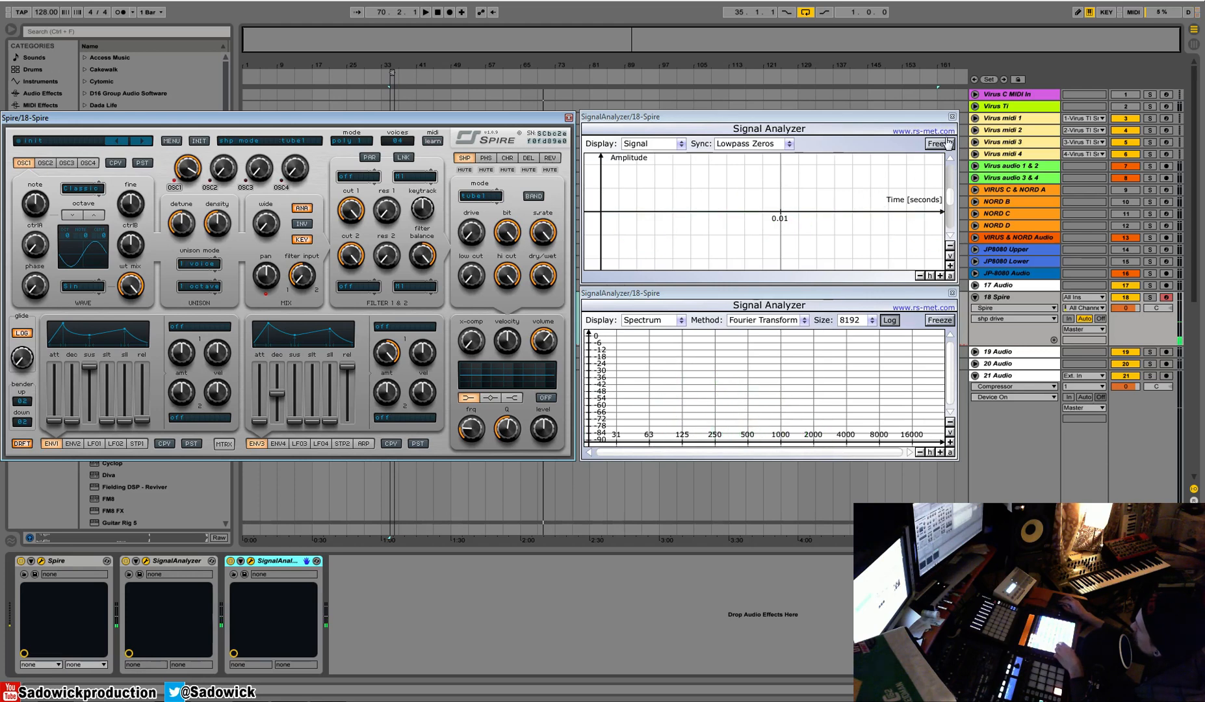
{"action": "left_click", "coordinate": [754, 226]}
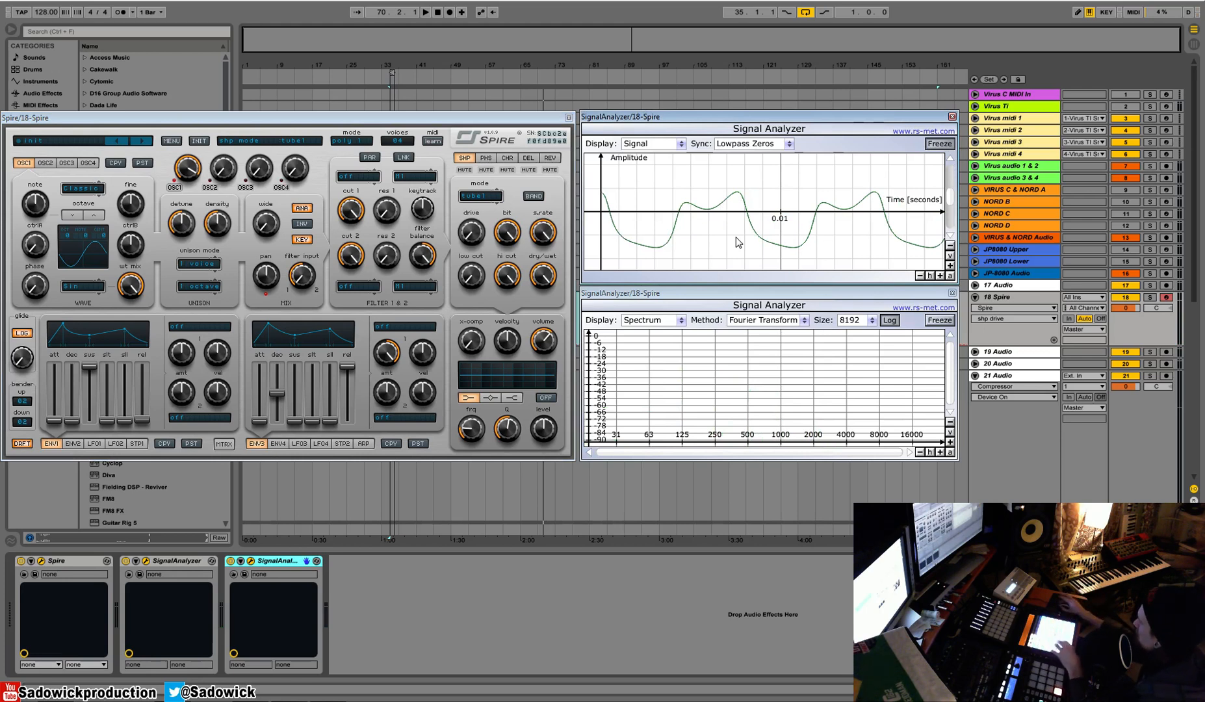
Set the shaper to tube2 mode and refresh the frozen waveform to capture its shape.
{"action": "left_click", "coordinate": [481, 195]}
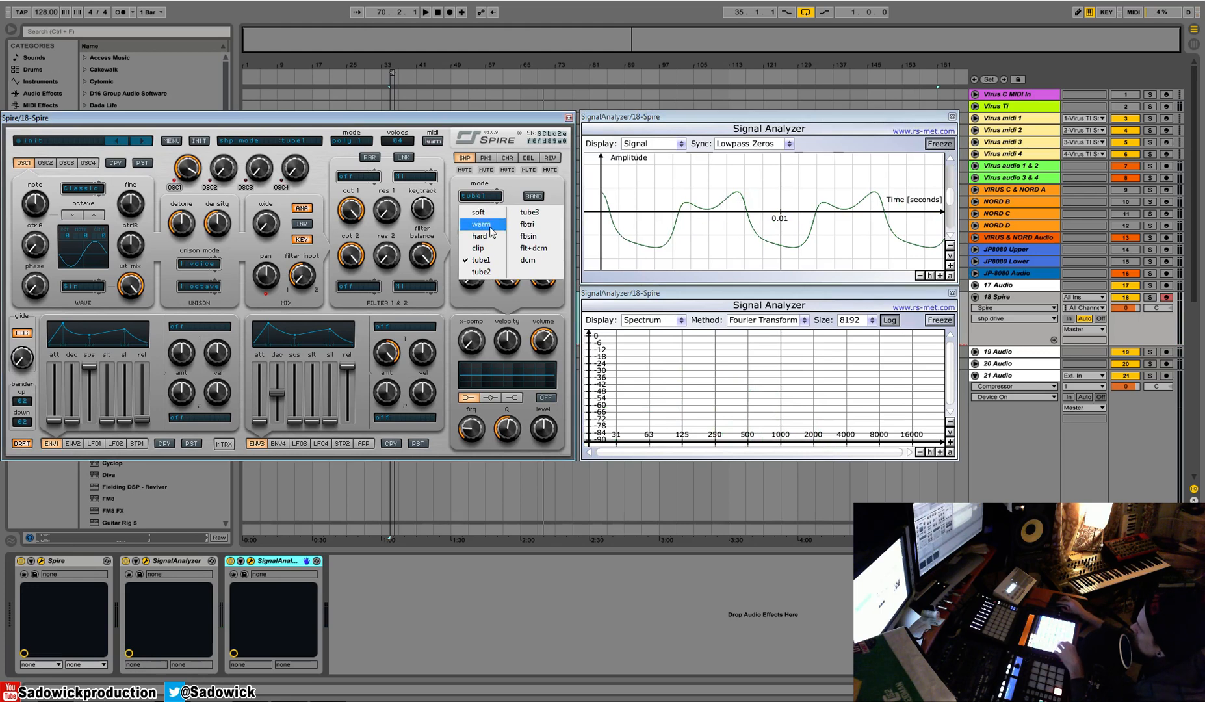
{"action": "left_click", "coordinate": [481, 271]}
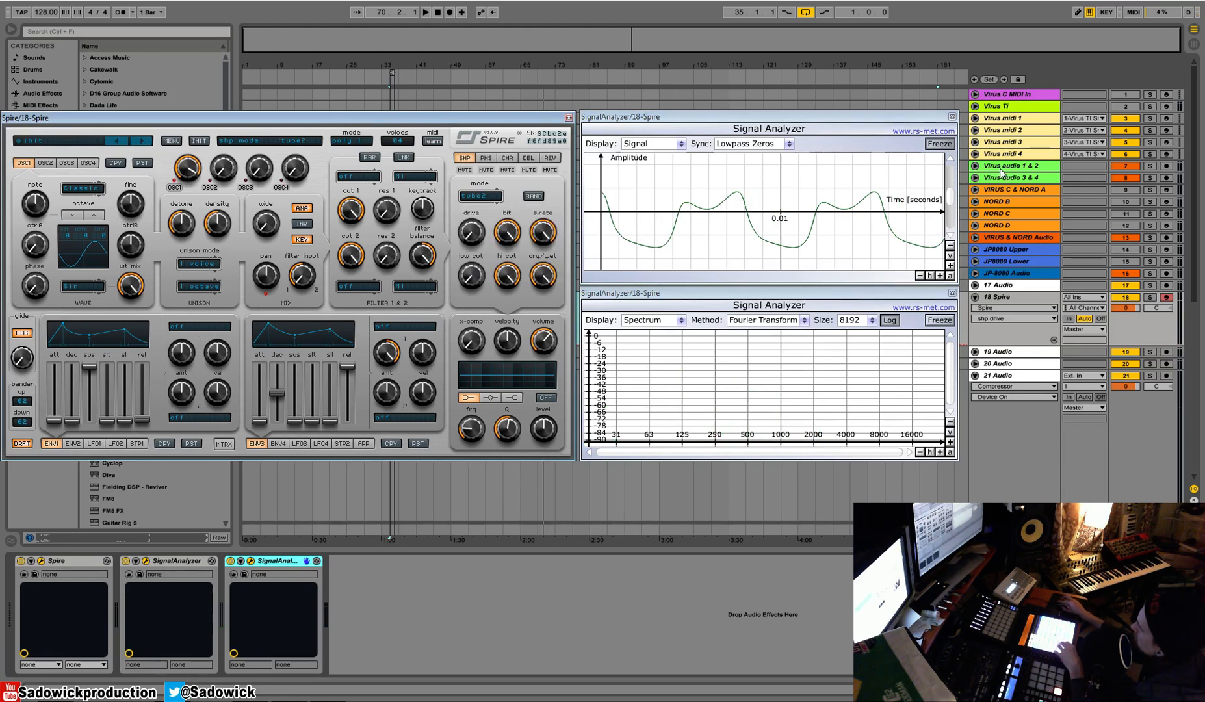
{"action": "left_click", "coordinate": [929, 144]}
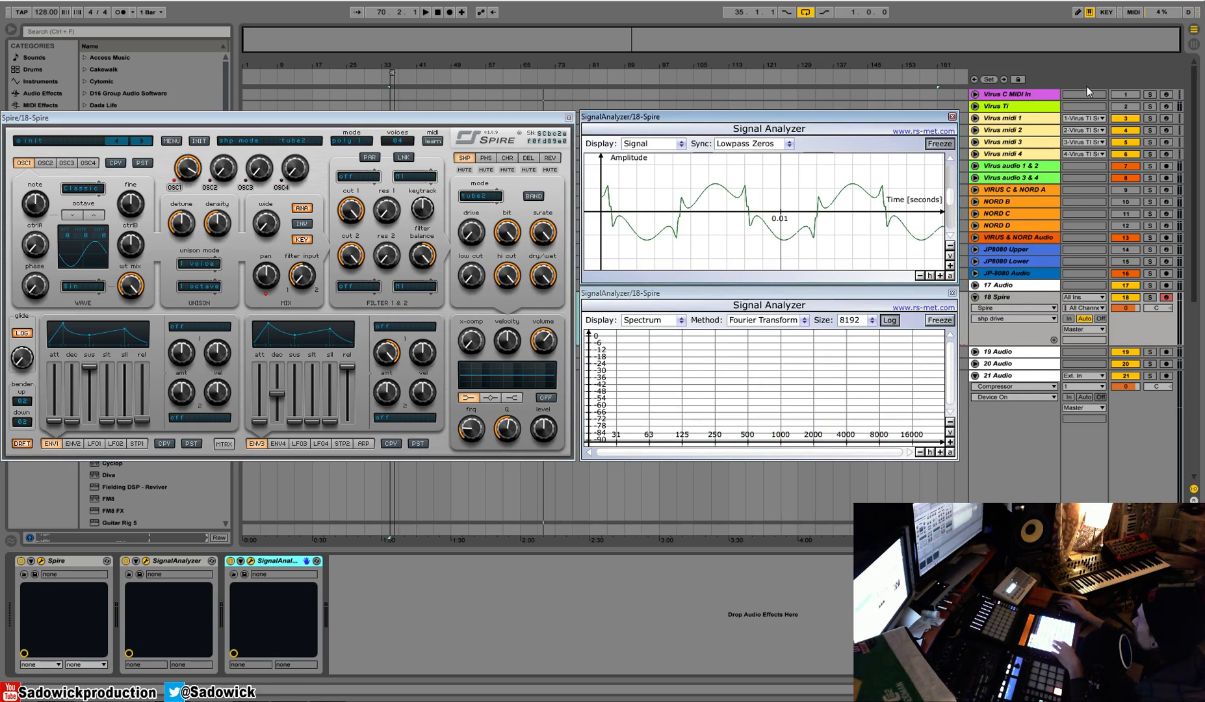
{"action": "left_click", "coordinate": [944, 145]}
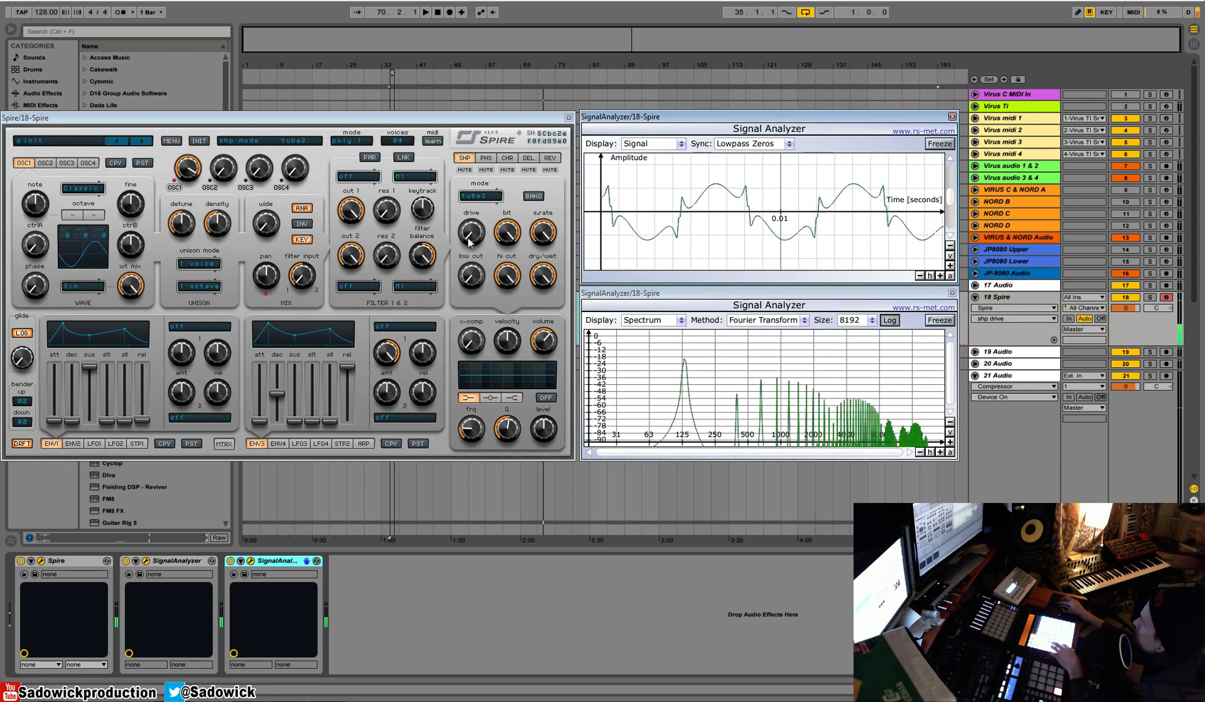
Lower the shaper drive to 0 and set its dry/wet to 0.
{"action": "left_click_drag", "start_coordinate": [472, 219], "coordinate": [464, 286]}
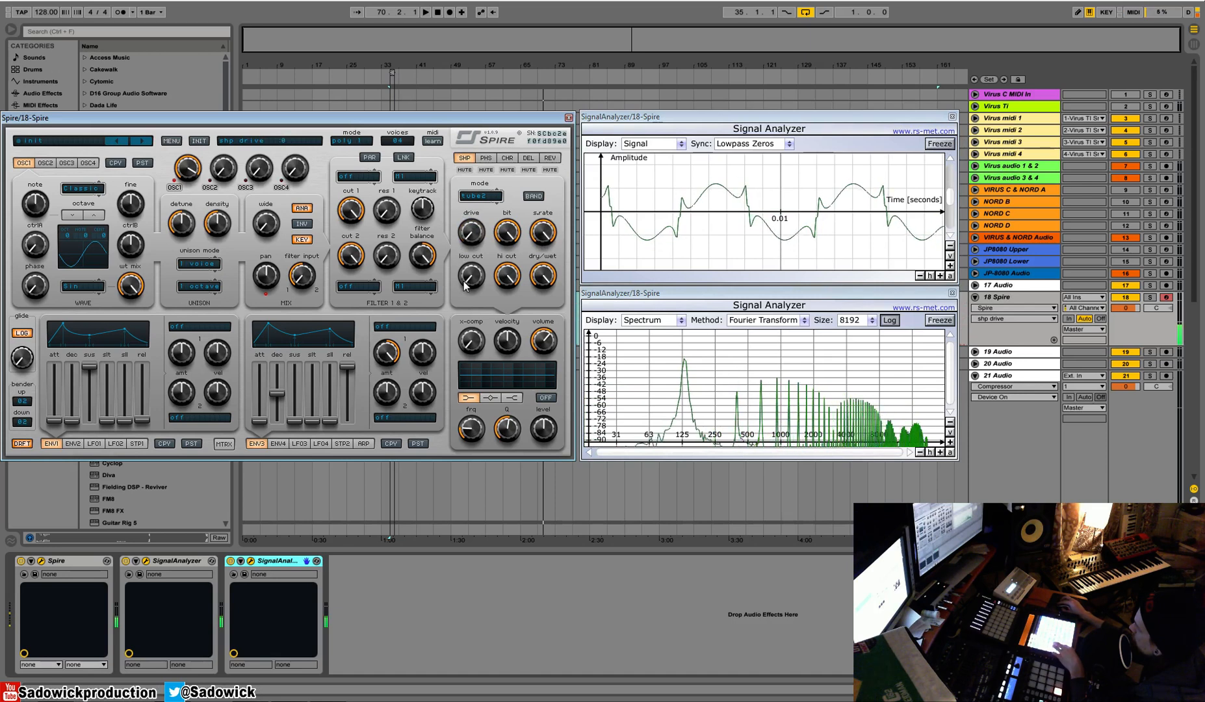
{"action": "left_click_drag", "start_coordinate": [555, 287], "coordinate": [544, 278]}
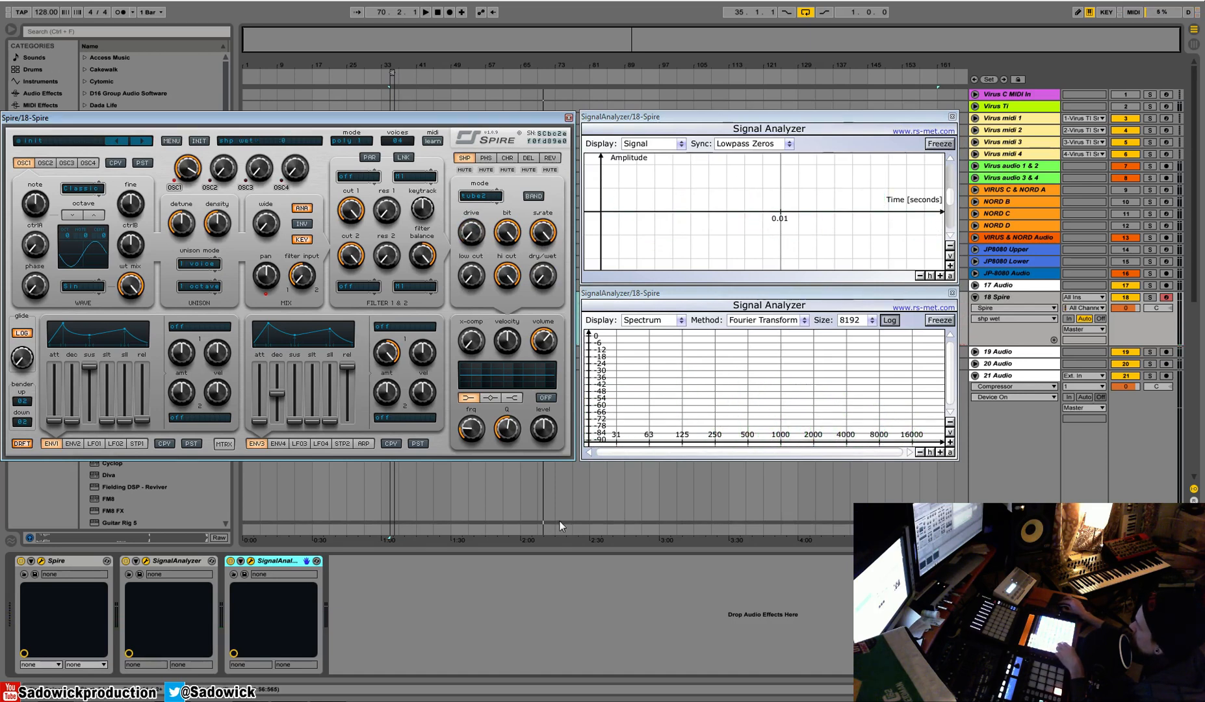
Inspect the dry sine's spectrum, then restore the shaper's dry/wet to 1000 and lower its drive to 0.
{"action": "mouse_move", "coordinate": [621, 390]}
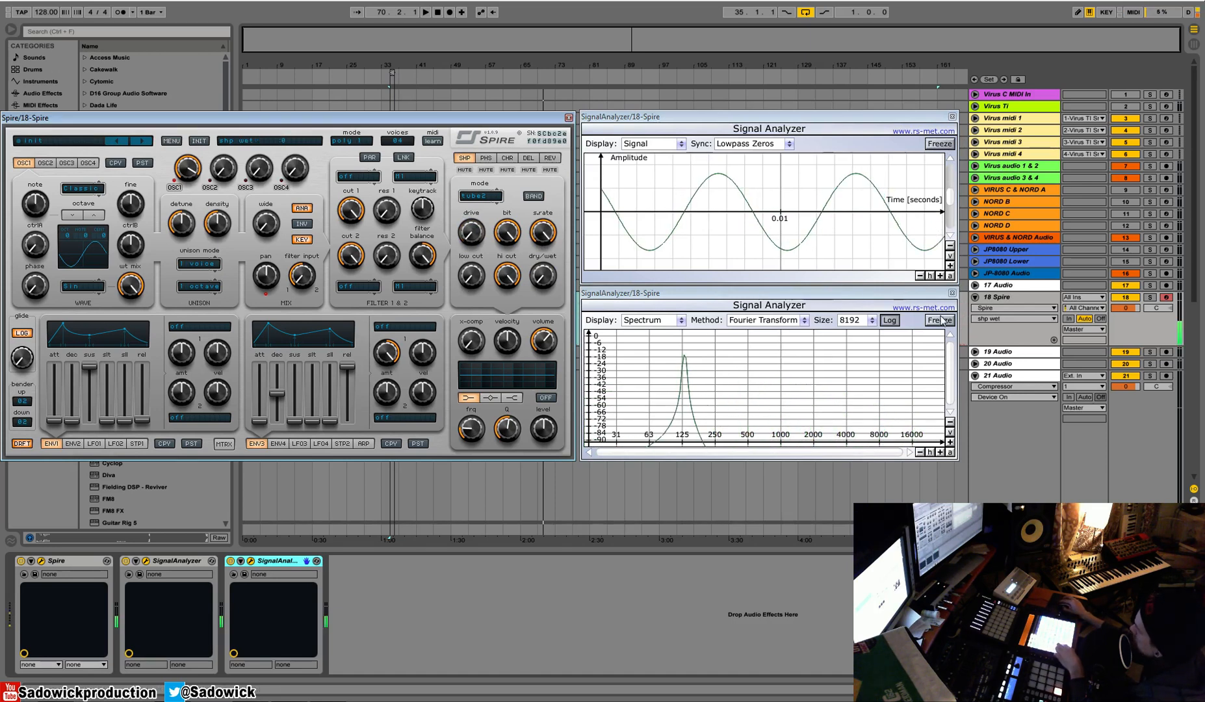
{"action": "left_click", "coordinate": [715, 338]}
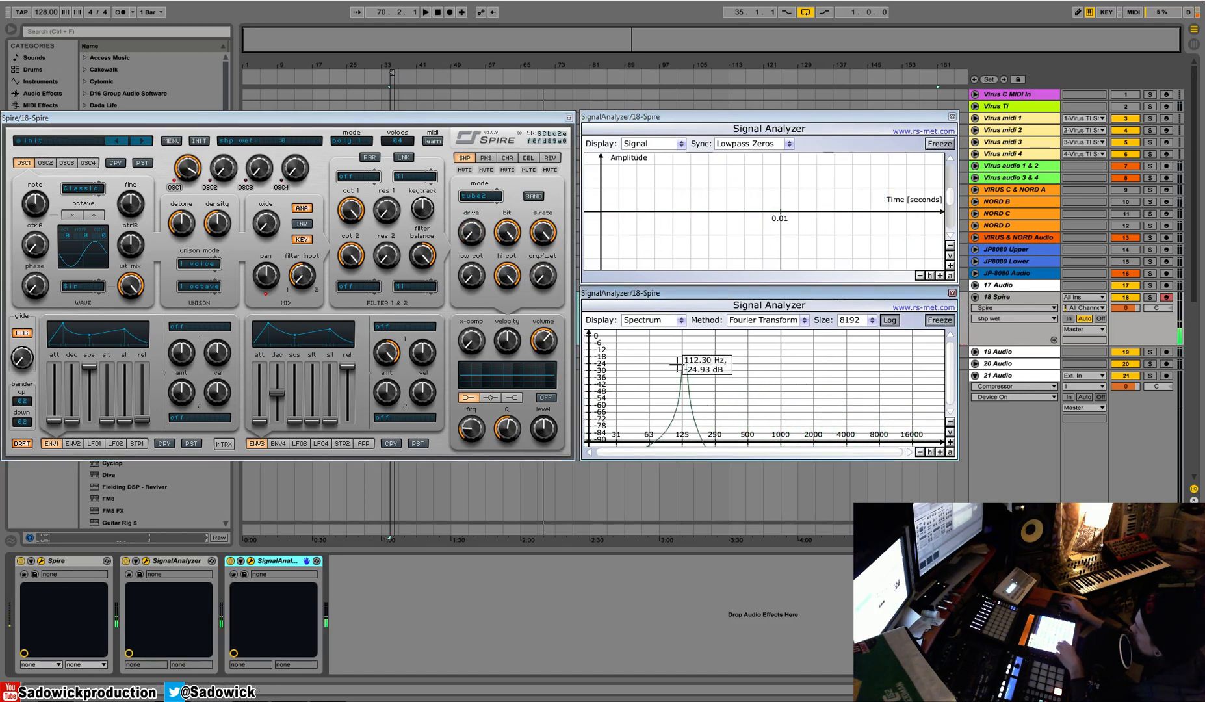
{"action": "left_click", "coordinate": [550, 285]}
{"action": "left_click_drag", "start_coordinate": [550, 285], "coordinate": [550, 221]}
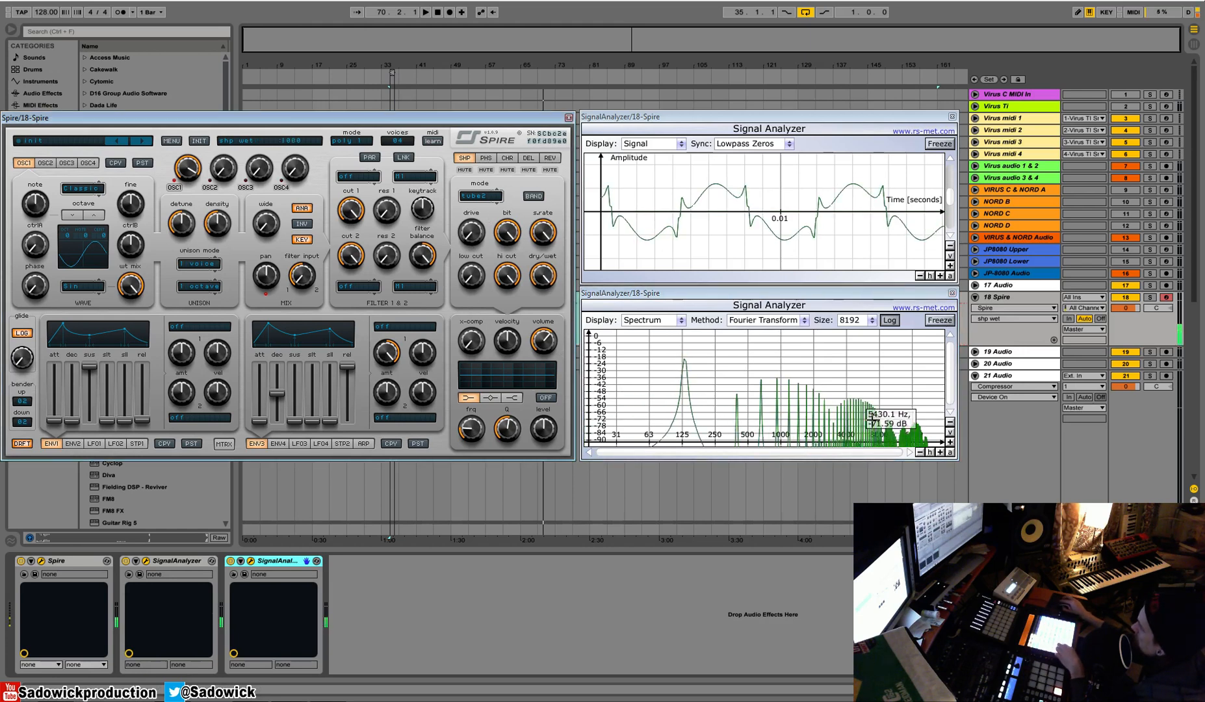
{"action": "mouse_move", "coordinate": [473, 237]}
{"action": "left_mouse_down"}
{"action": "mouse_move", "coordinate": [477, 224]}
{"action": "mouse_move", "coordinate": [481, 257]}
{"action": "left_mouse_up"}
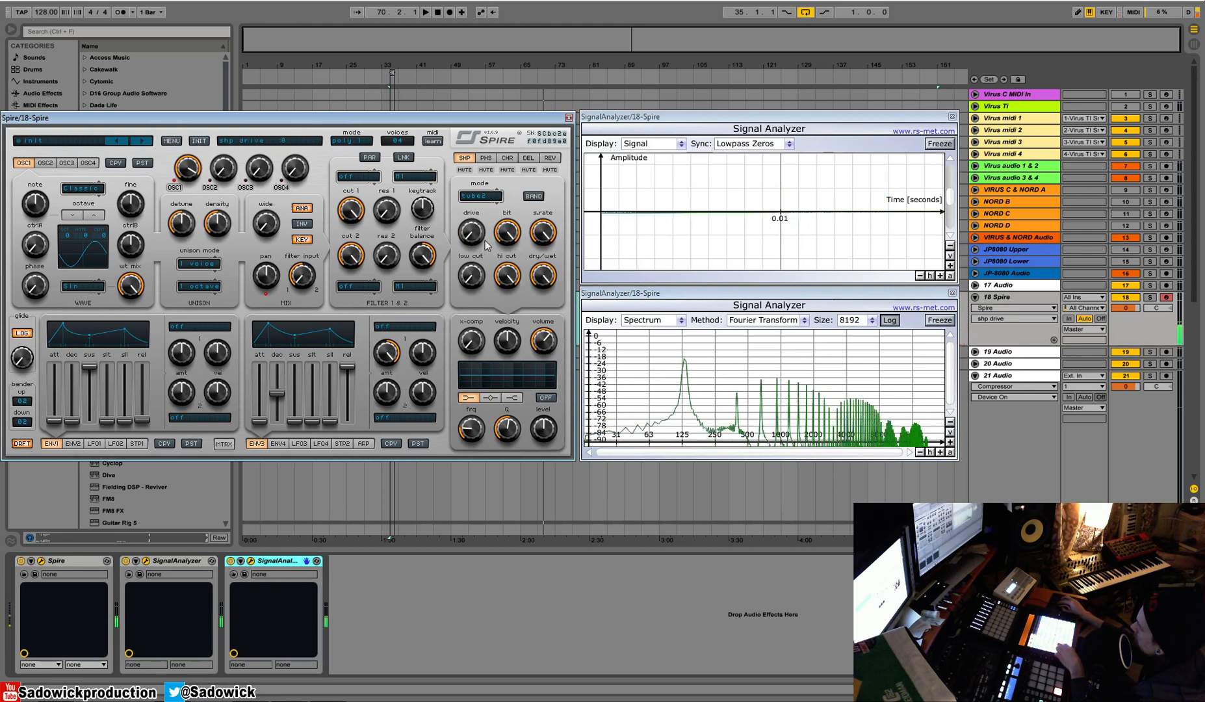
Set the shaper to tube3 mode and raise its drive to about 400.
{"action": "left_click", "coordinate": [480, 195]}
{"action": "left_click", "coordinate": [549, 219]}
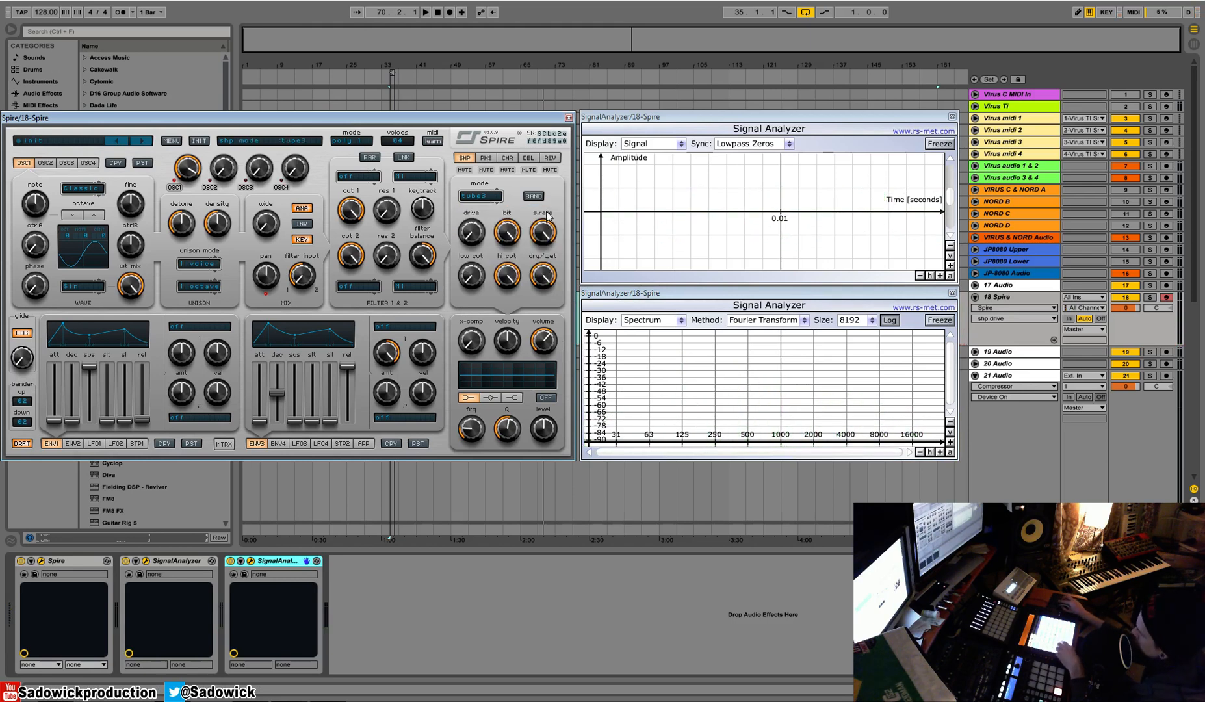
{"action": "left_click", "coordinate": [484, 230]}
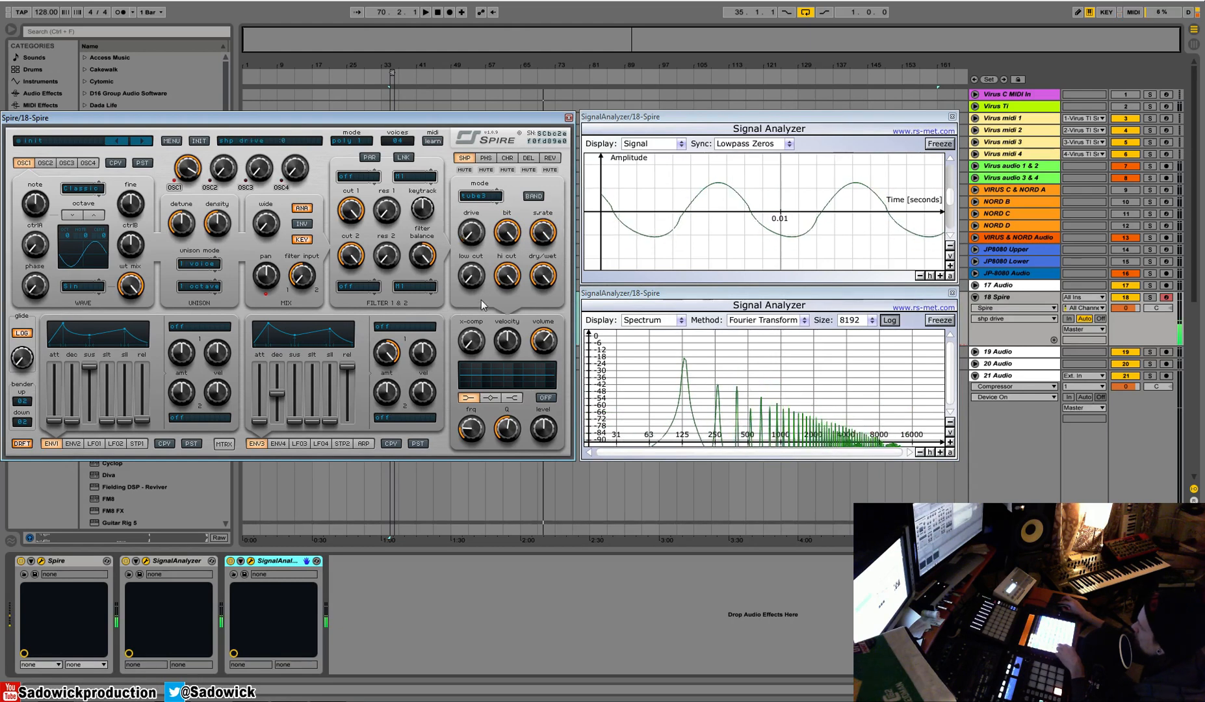
{"action": "left_click_drag", "start_coordinate": [479, 258], "coordinate": [476, 225]}
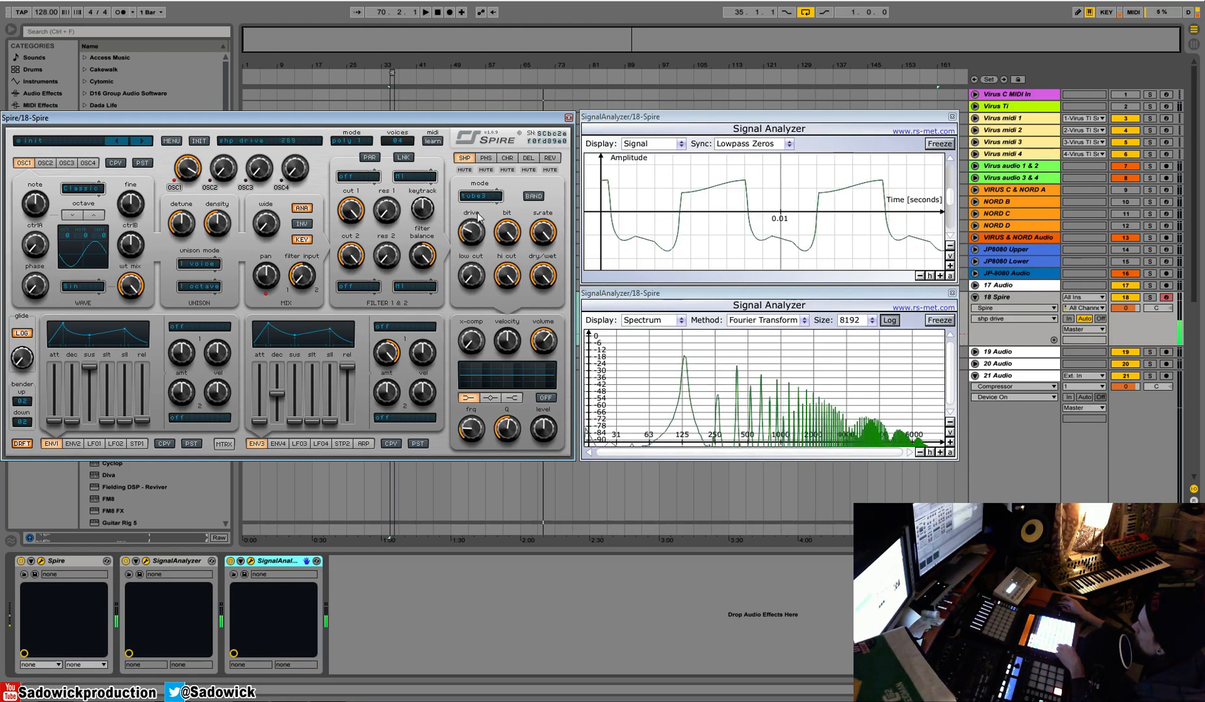
{"action": "left_click_drag", "start_coordinate": [477, 238], "coordinate": [487, 214]}
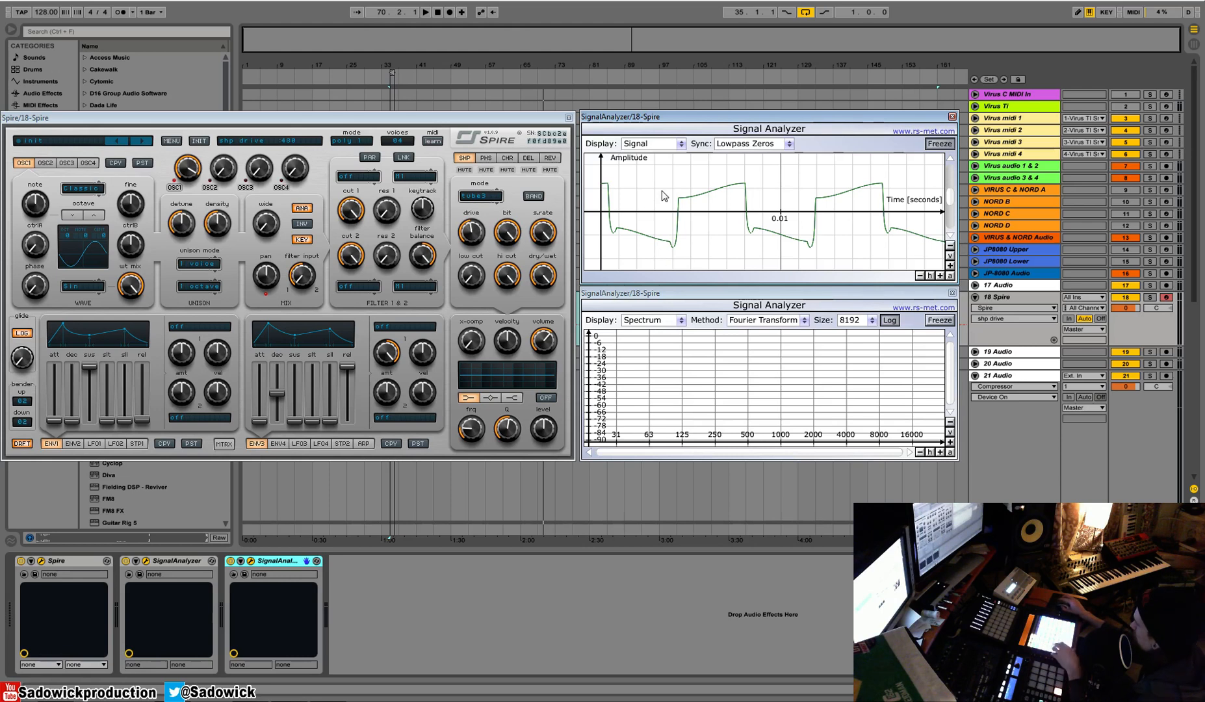
Unfreeze the waveform display and try the perfecto type on filter 1 before switching the filter back off.
{"action": "left_click", "coordinate": [354, 177]}
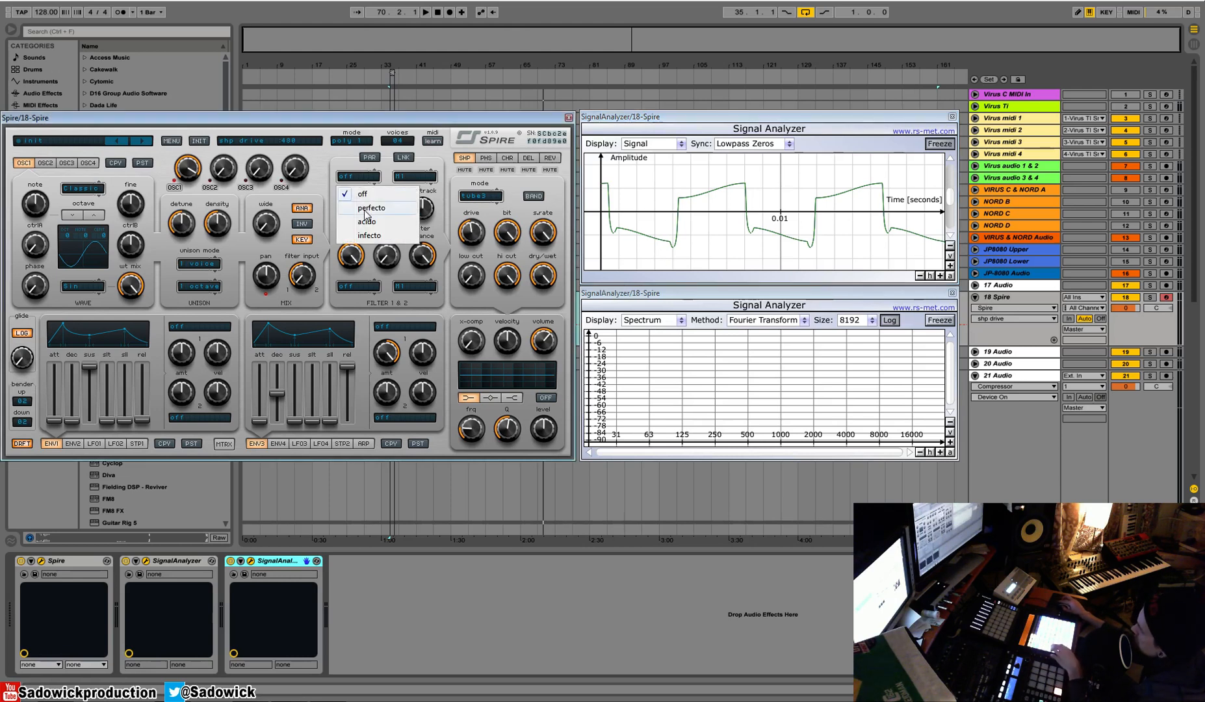
{"action": "left_click", "coordinate": [367, 208]}
{"action": "left_click", "coordinate": [926, 148]}
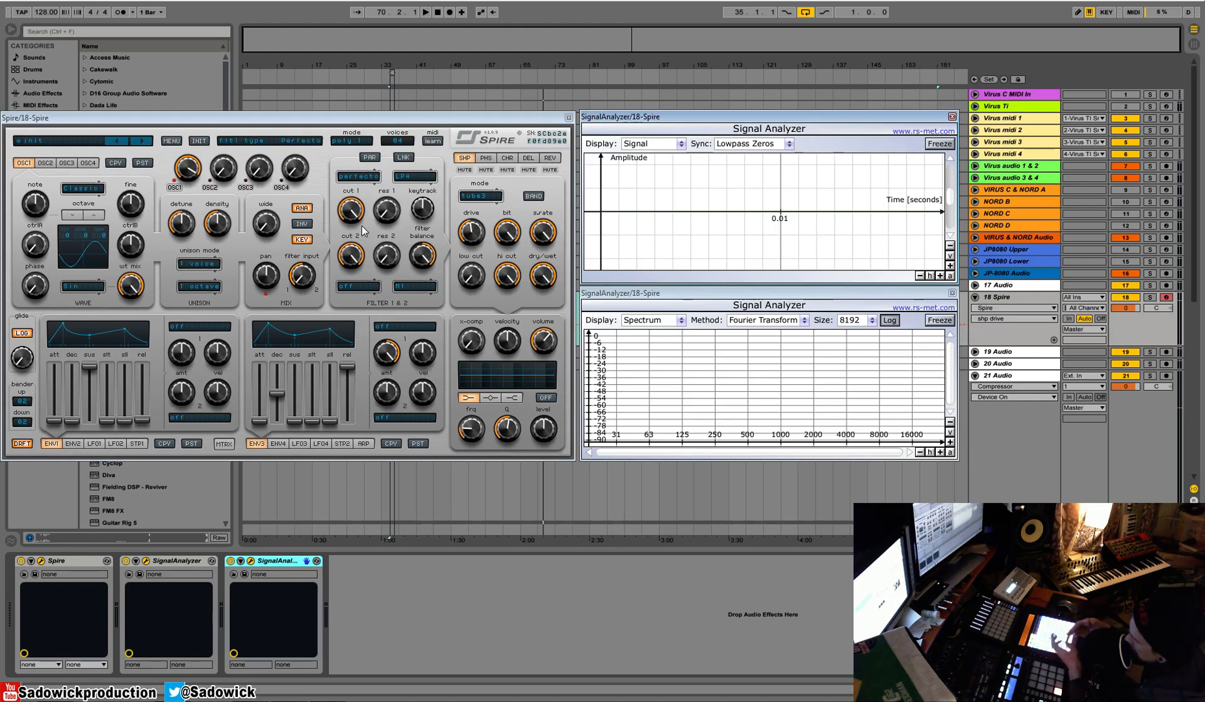
{"action": "left_click", "coordinate": [369, 177]}
{"action": "left_click", "coordinate": [350, 201]}
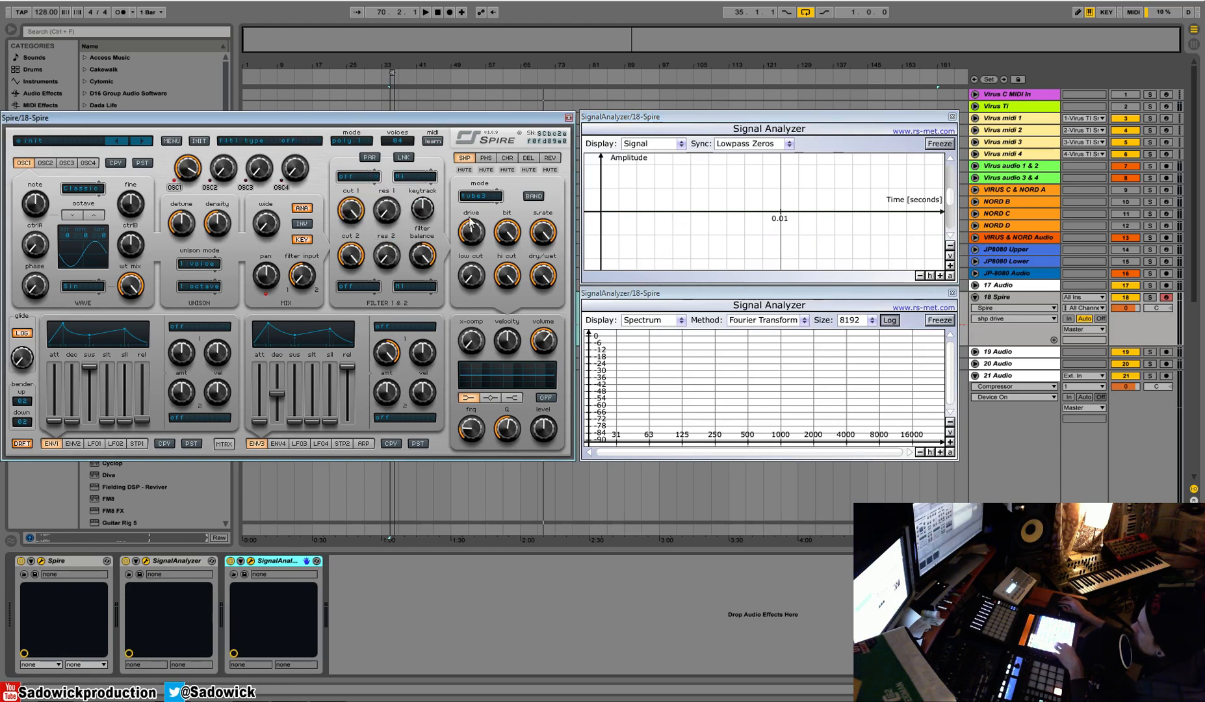
Lower oscillator 1's wavetable mix to 0 for a saw wave and raise the shaper drive to about 150.
{"action": "left_click_drag", "start_coordinate": [124, 288], "coordinate": [186, 517]}
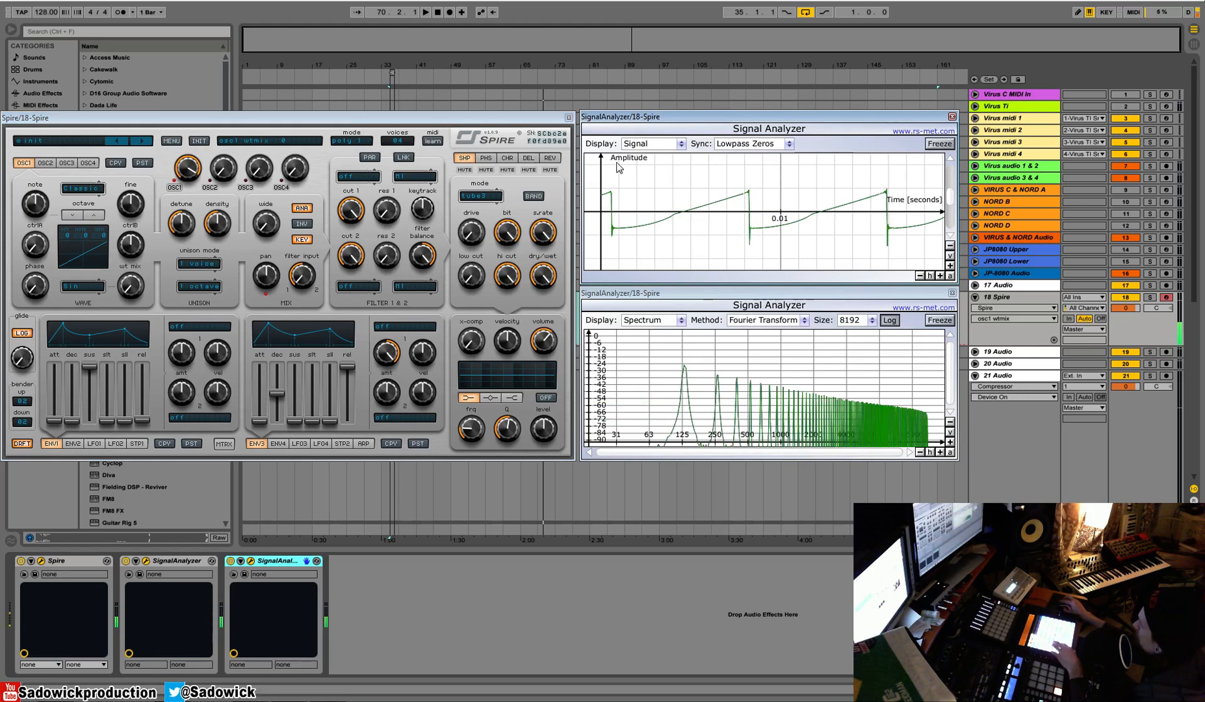
{"action": "left_click_drag", "start_coordinate": [472, 233], "coordinate": [501, 213]}
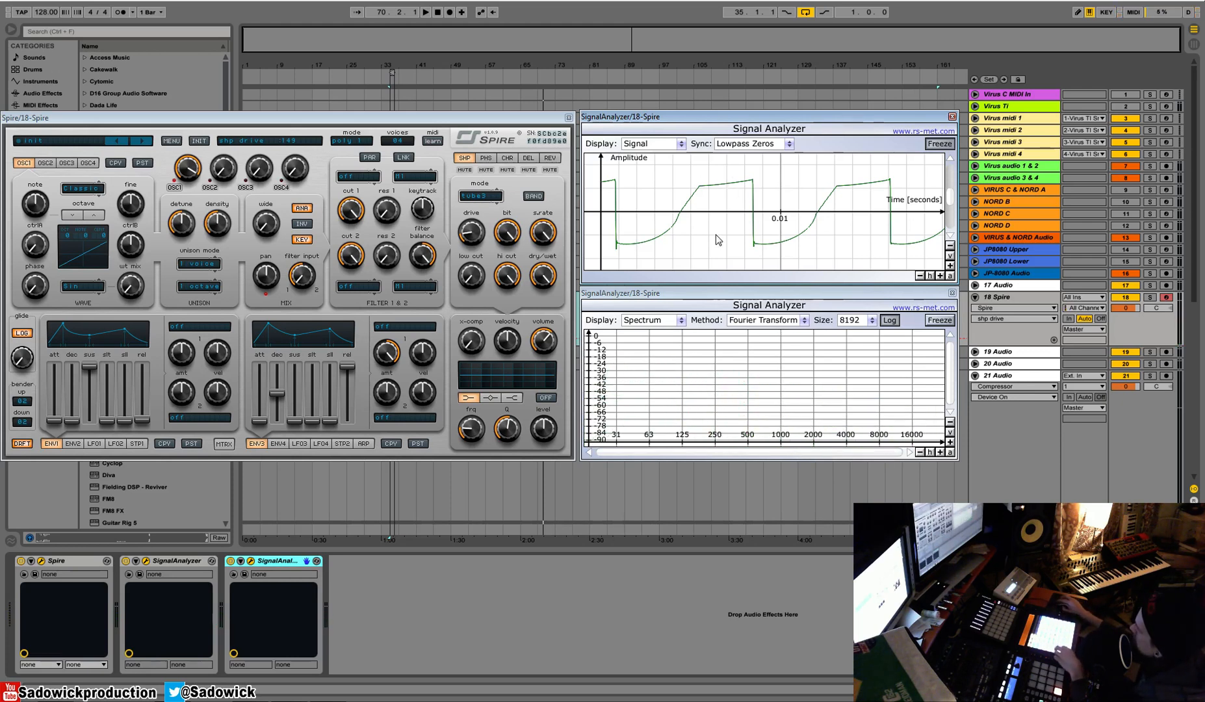
Set the shaper to tube1 mode and refresh the frozen waveform to capture the distorted saw's shape.
{"action": "left_click", "coordinate": [487, 196]}
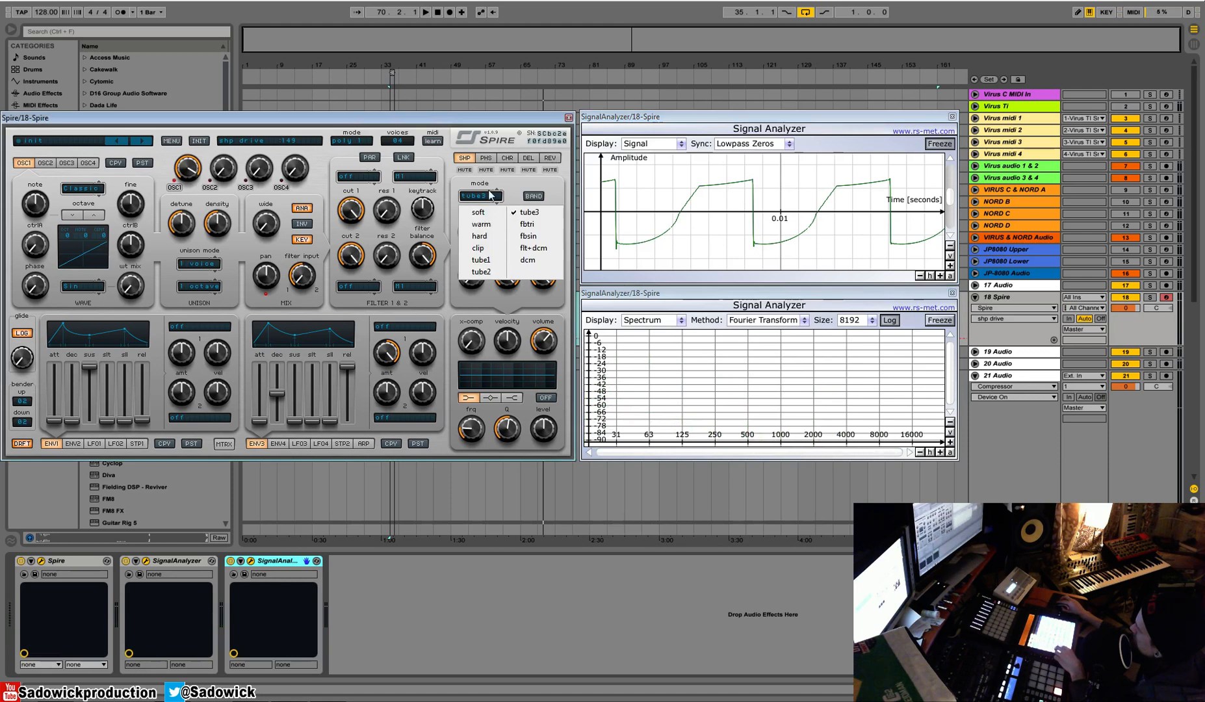
{"action": "left_click", "coordinate": [492, 260]}
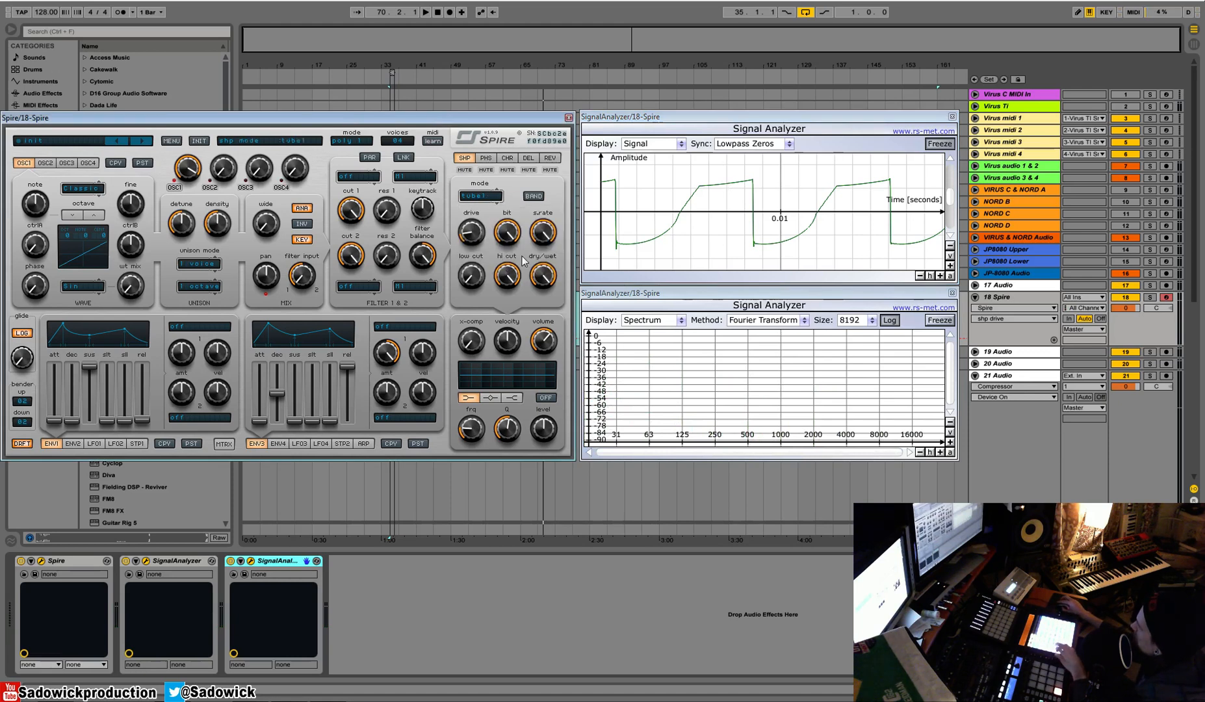
{"action": "left_click", "coordinate": [941, 146]}
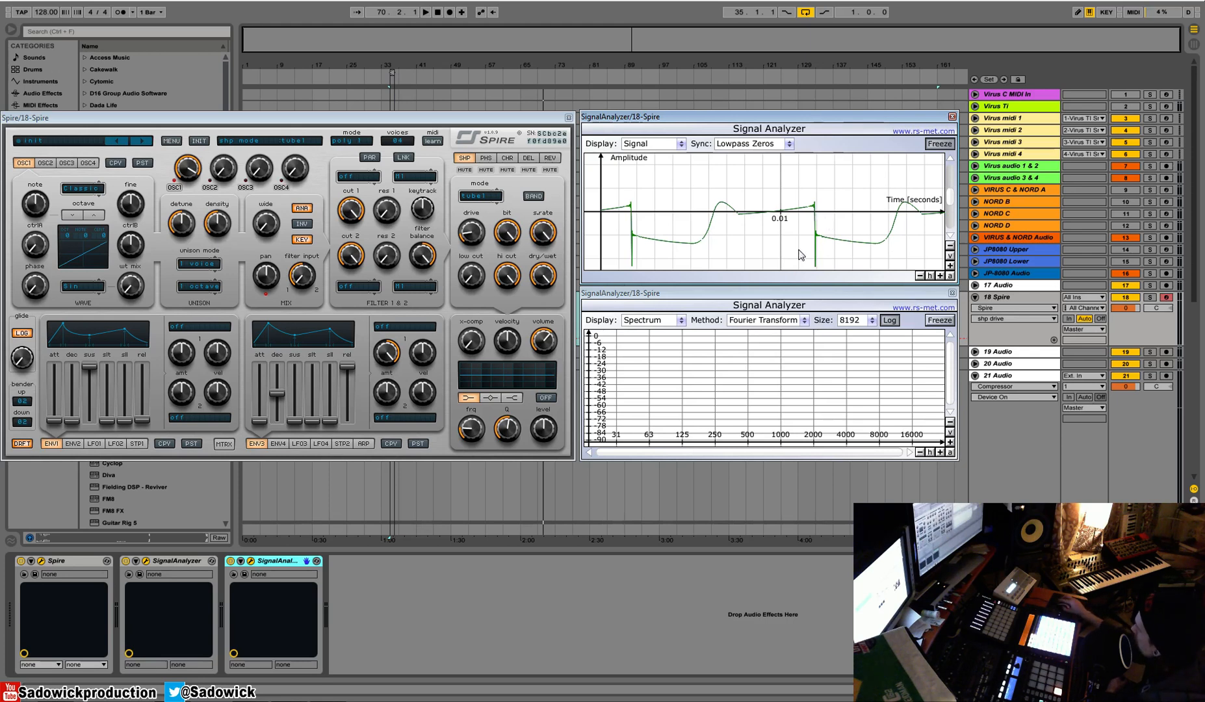
{"action": "left_click", "coordinate": [483, 197]}
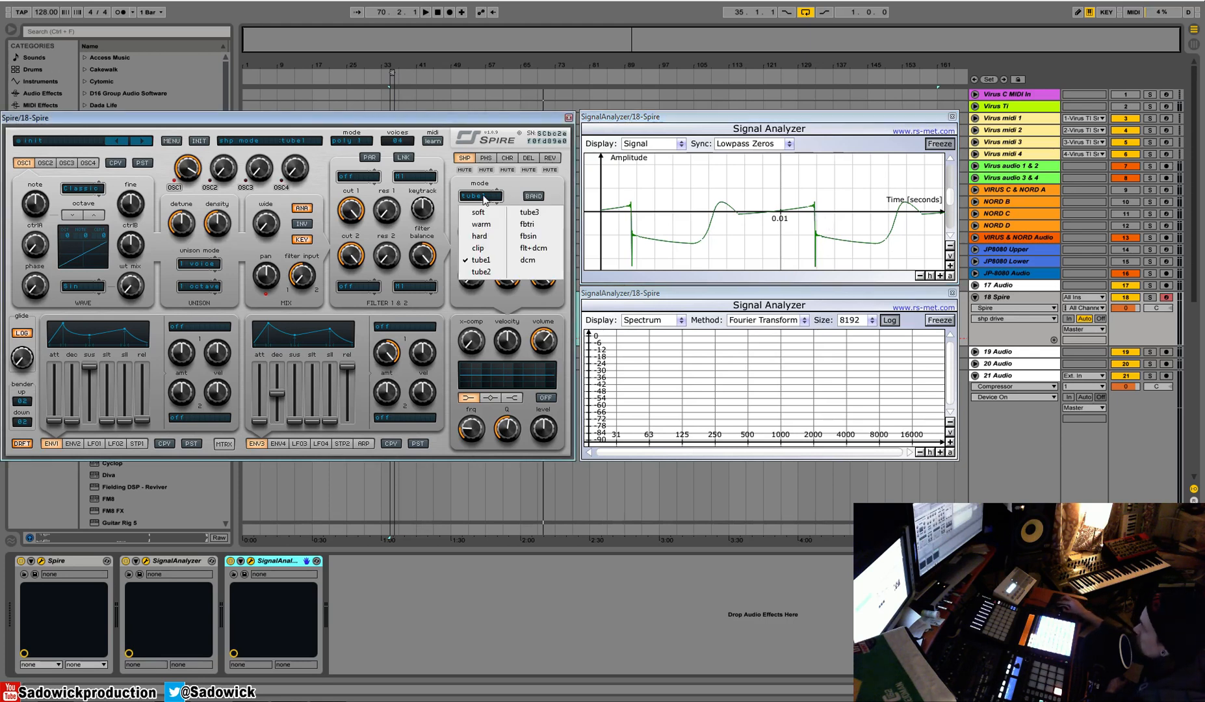
{"action": "left_click", "coordinate": [518, 188]}
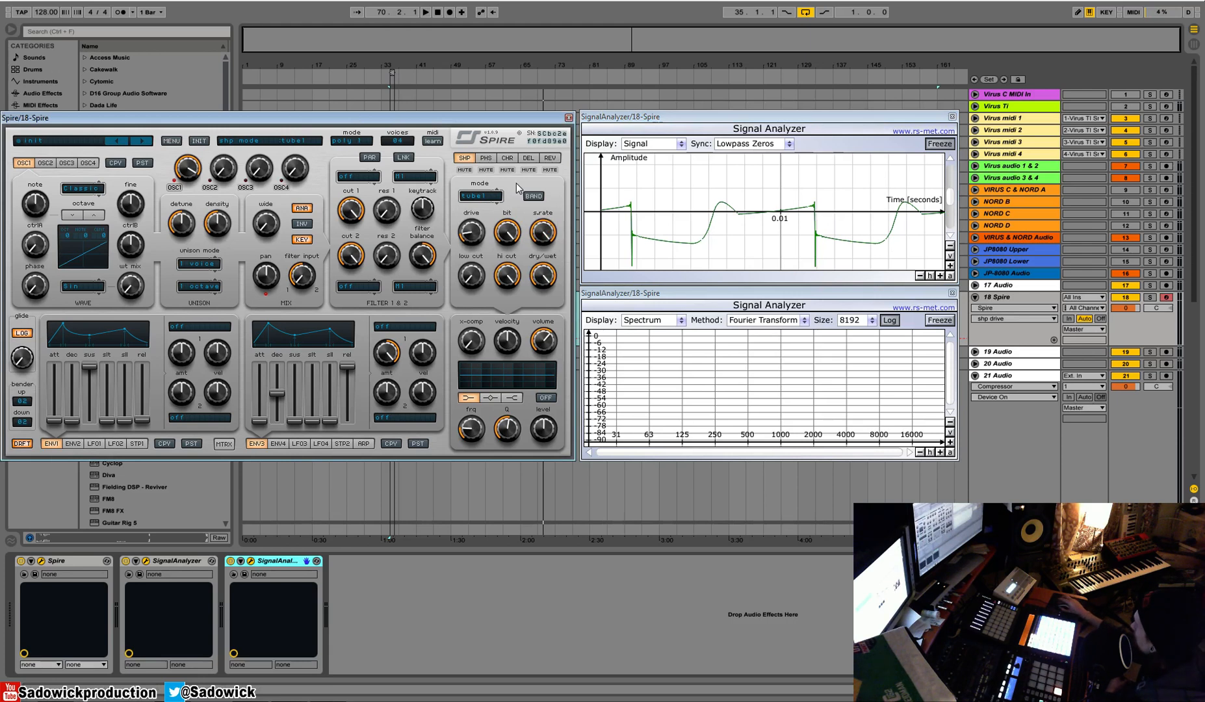